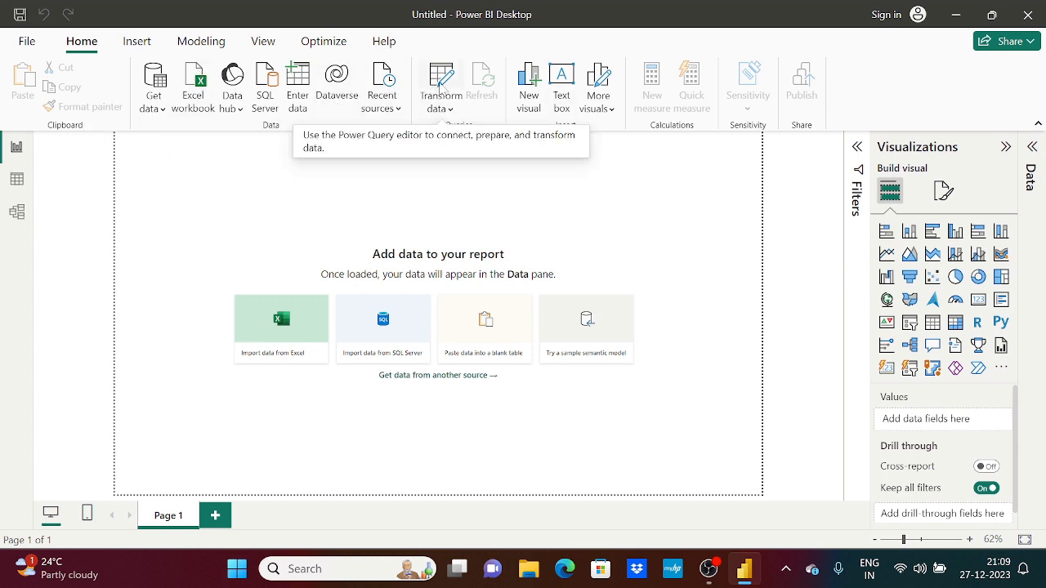
# Open the Power Query editor and import the Order.csv file as a new text/CSV source.
pyautogui.click(443, 79)
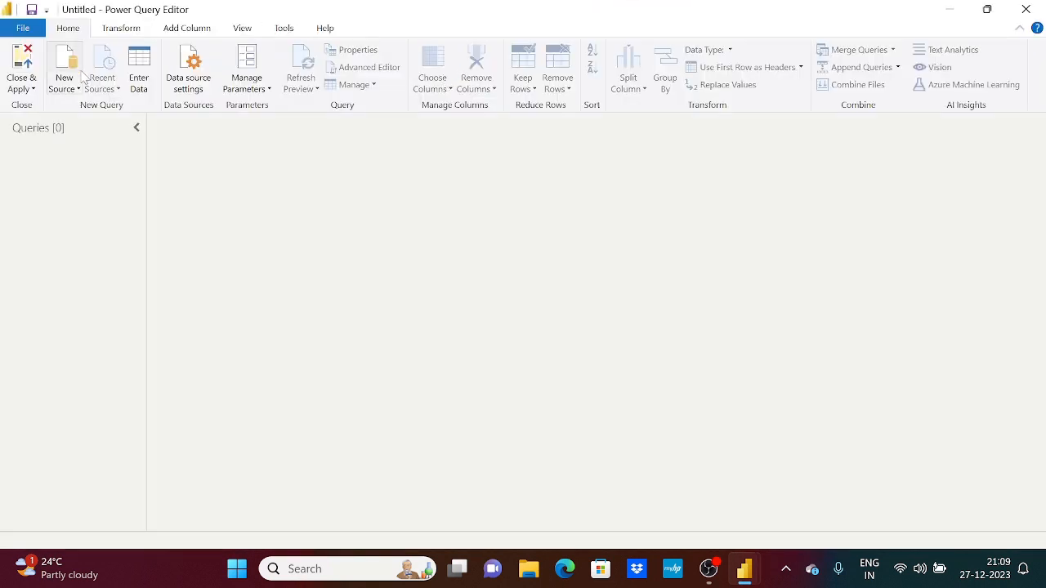
pyautogui.click(72, 89)
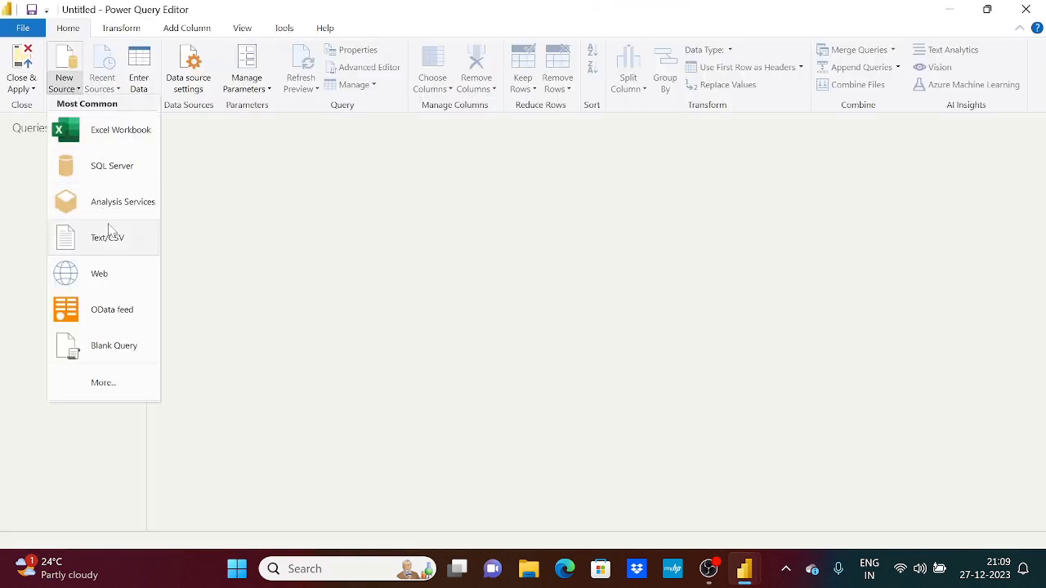
pyautogui.click(111, 236)
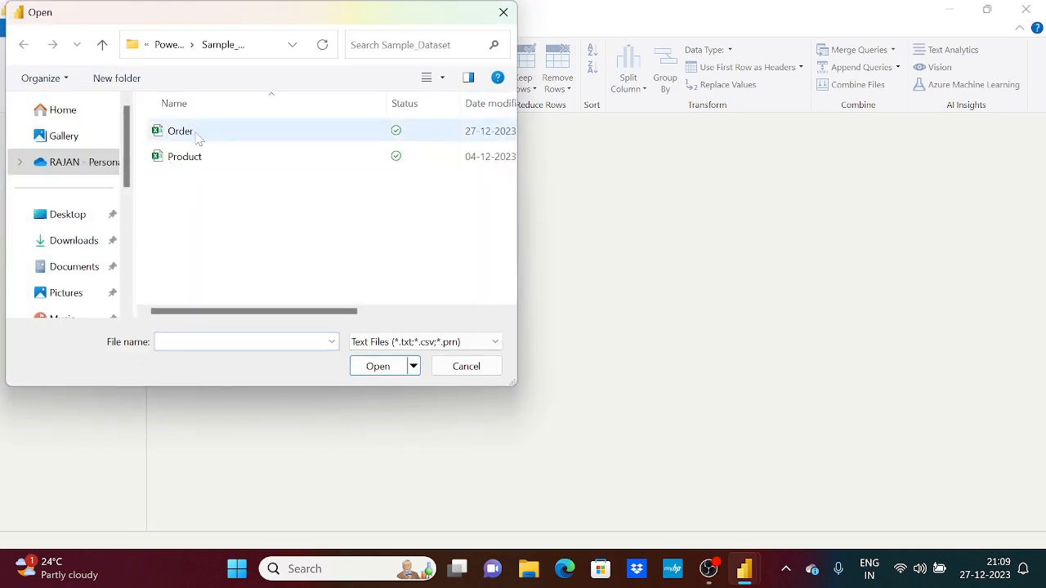
pyautogui.click(196, 133)
pyautogui.click(381, 368)
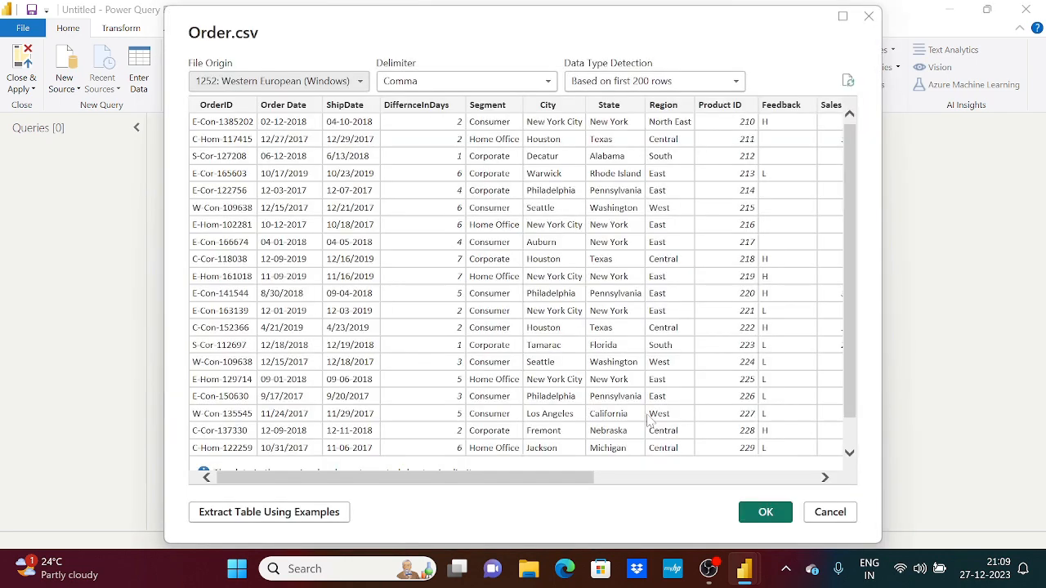
pyautogui.moveTo(491, 482); pyautogui.dragTo(443, 499)
pyautogui.click(765, 512)
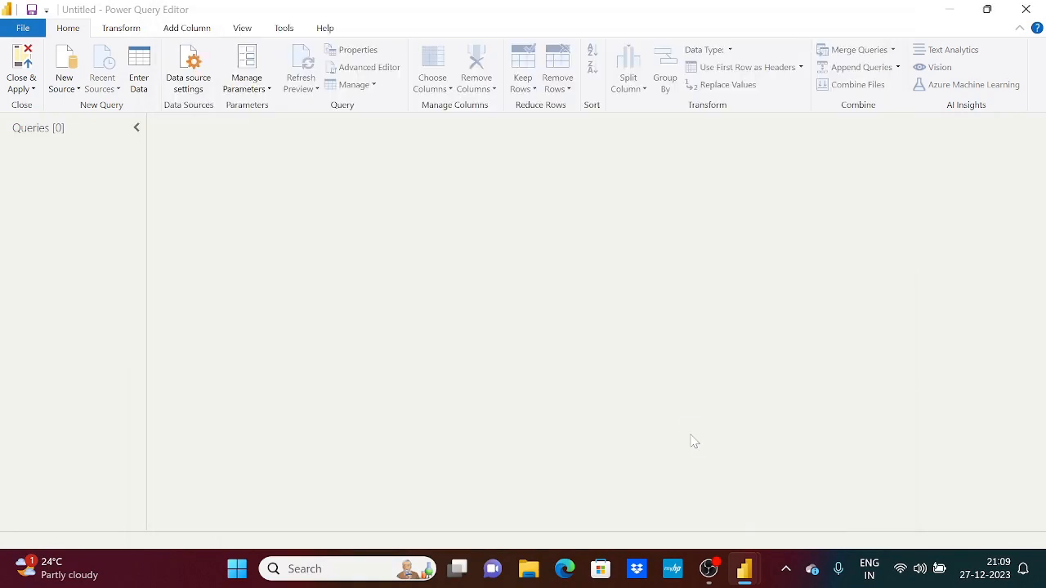
# Split the OrderID column by the custom delimiter "-" at the right-most delimiter.
pyautogui.click(121, 28)
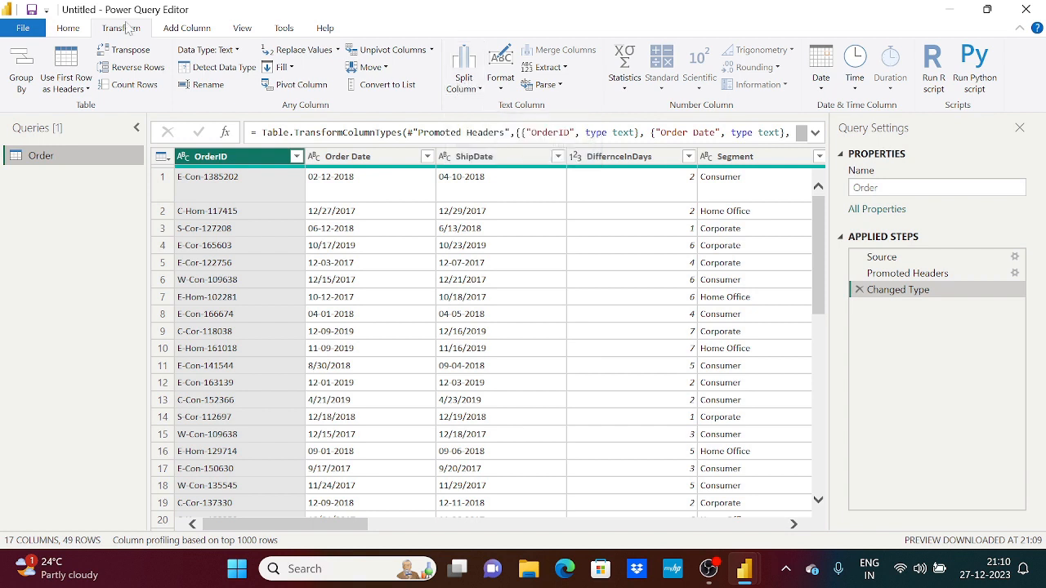
pyautogui.click(78, 31)
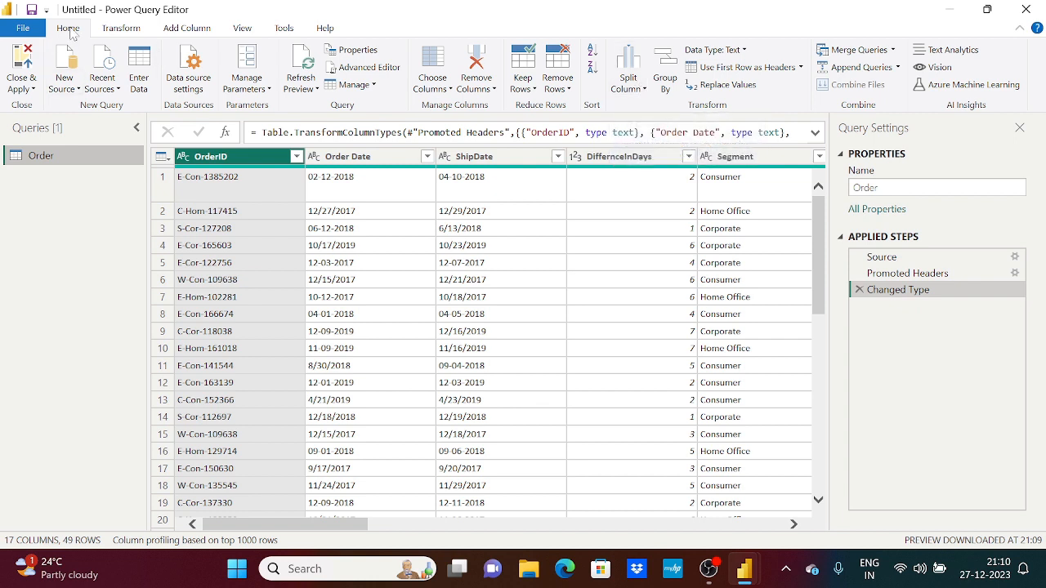
pyautogui.click(131, 31)
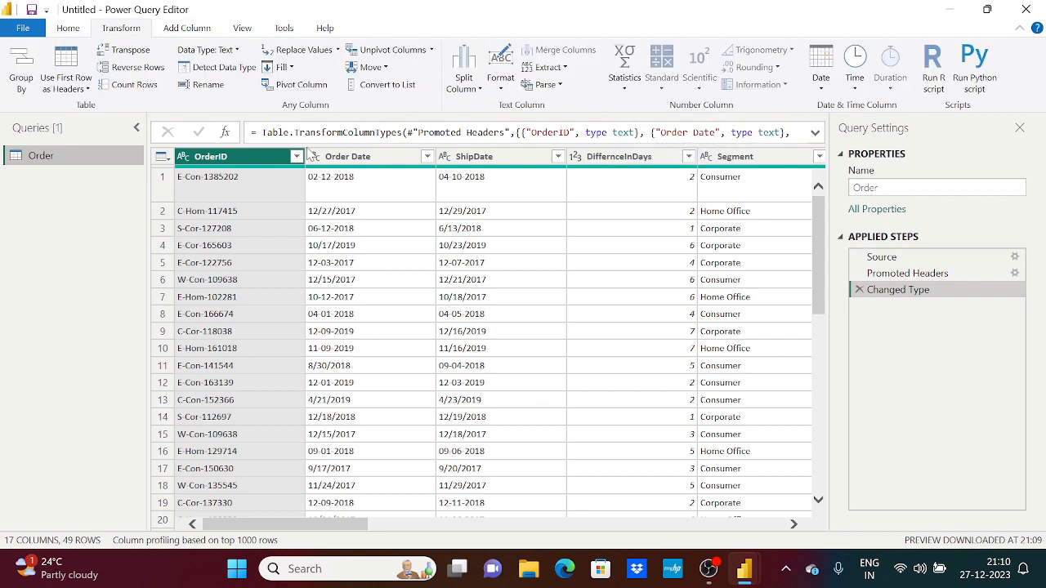
pyautogui.click(479, 88)
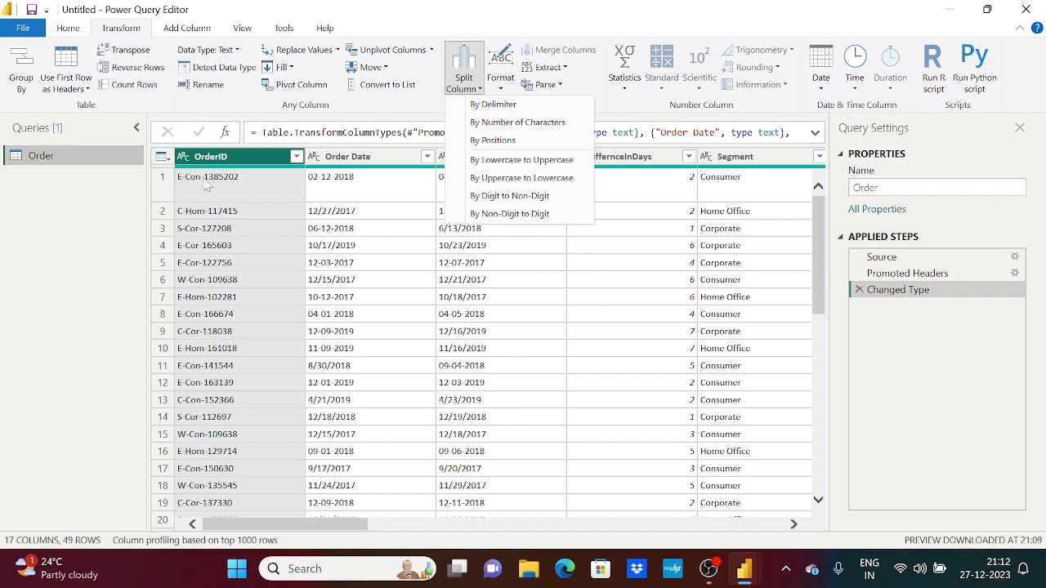
pyautogui.click(488, 106)
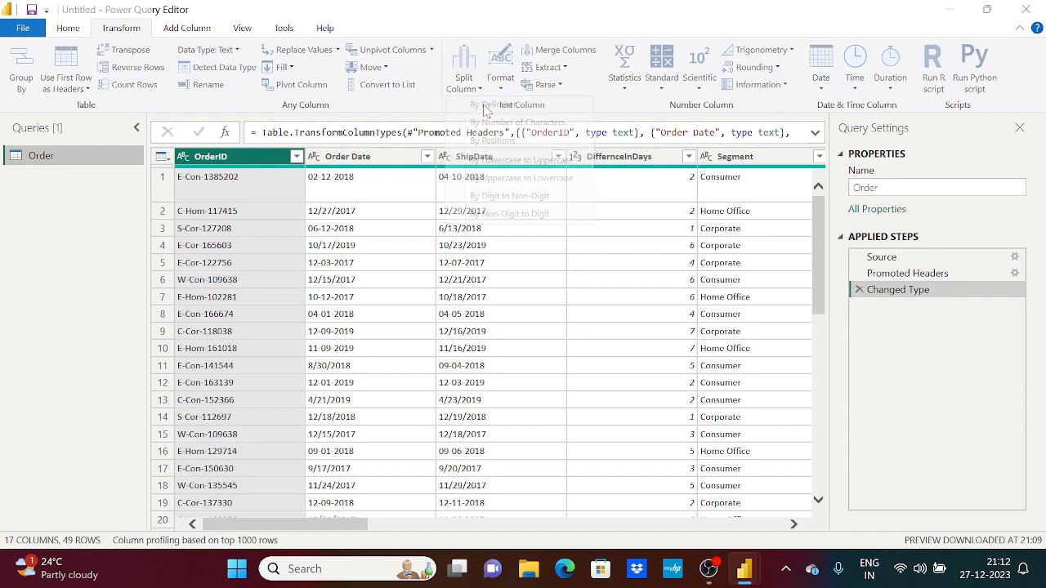
pyautogui.moveTo(470, 92); pyautogui.dragTo(591, 93)
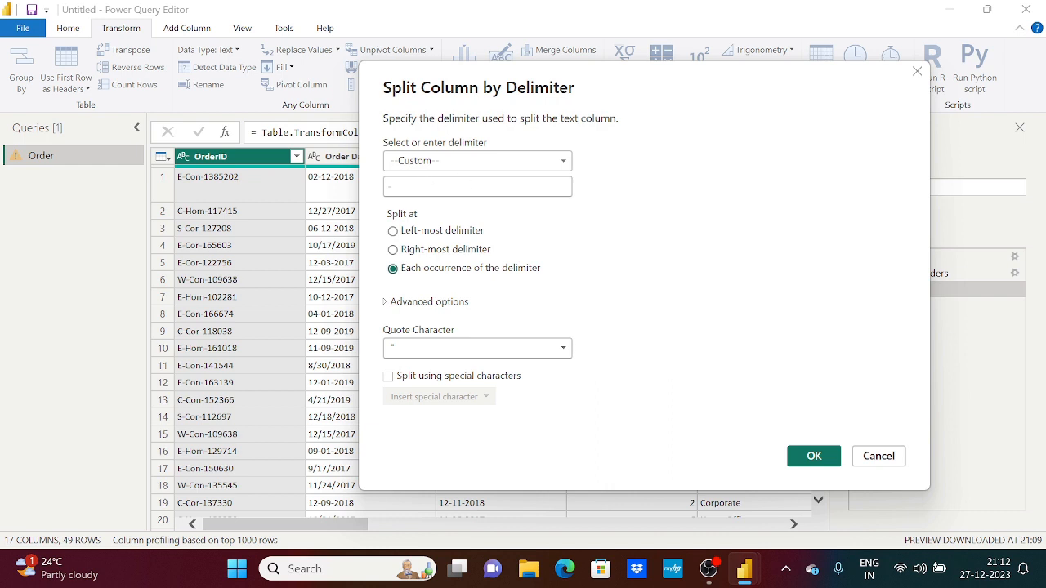
pyautogui.click(479, 163)
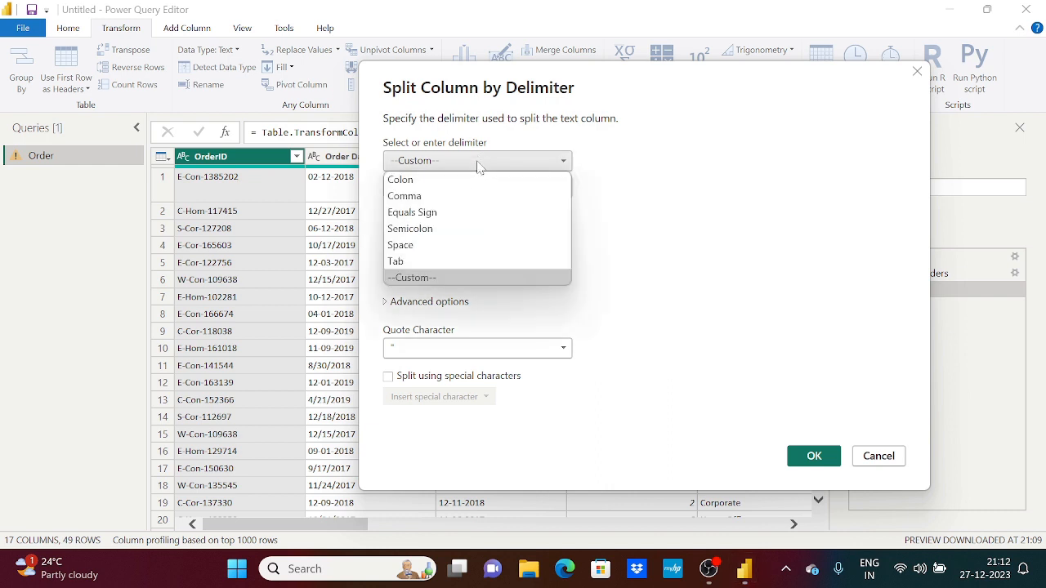
pyautogui.click(442, 278)
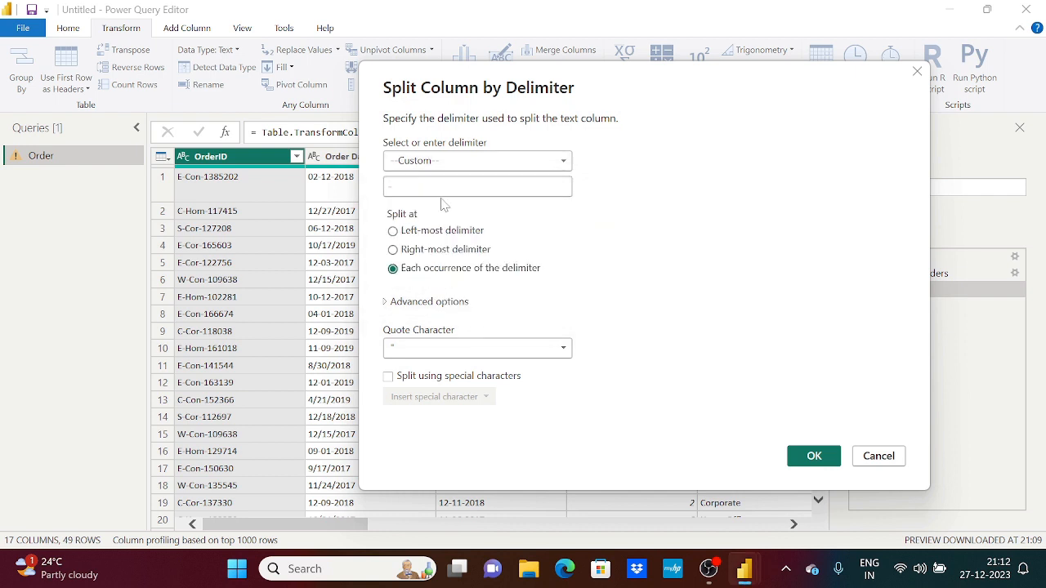
pyautogui.press('Tab')
pyautogui.press('BackSpace')
pyautogui.write(',')
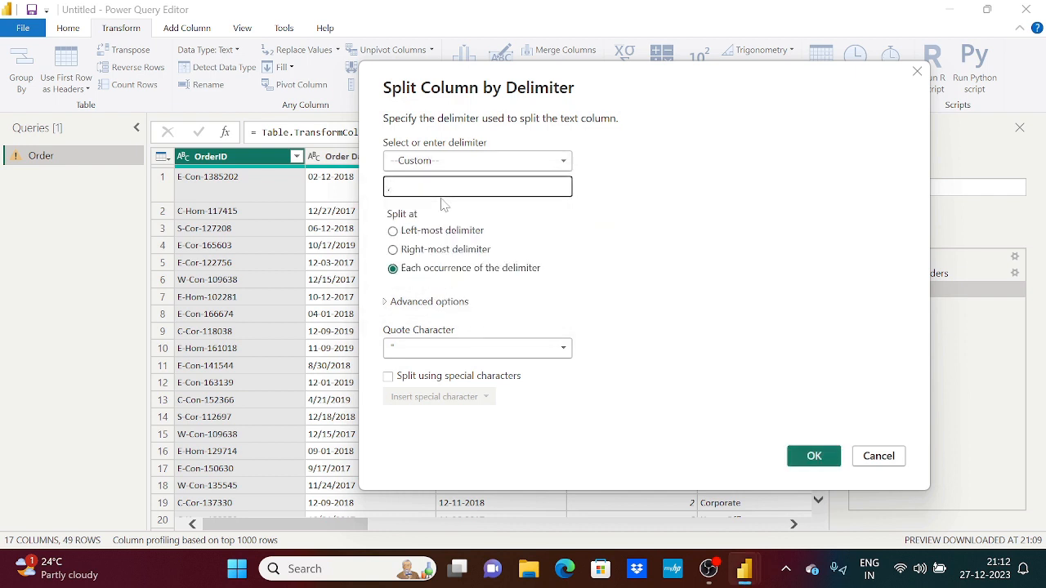
pyautogui.press('BackSpace')
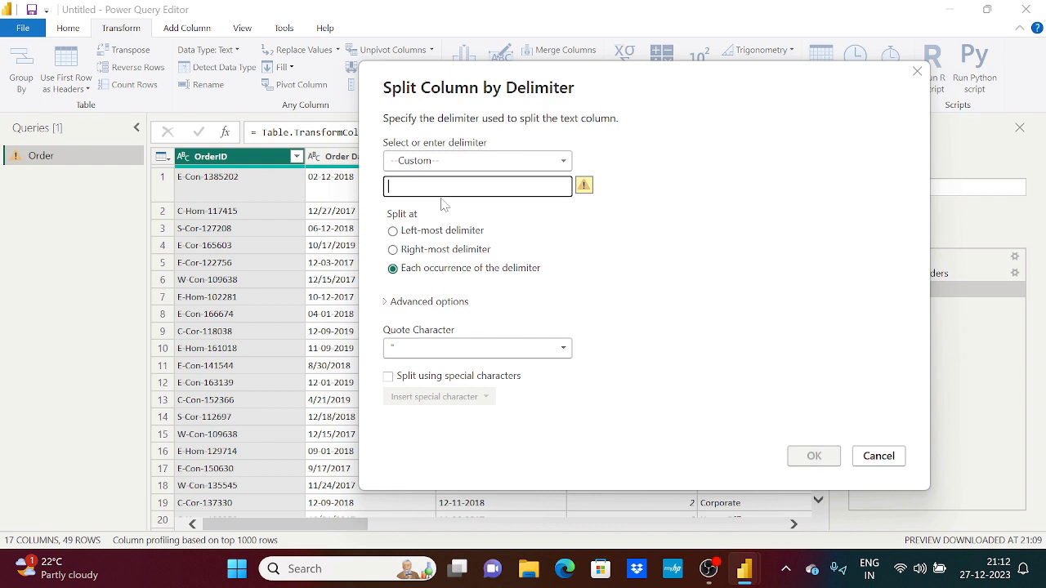
pyautogui.write('-')
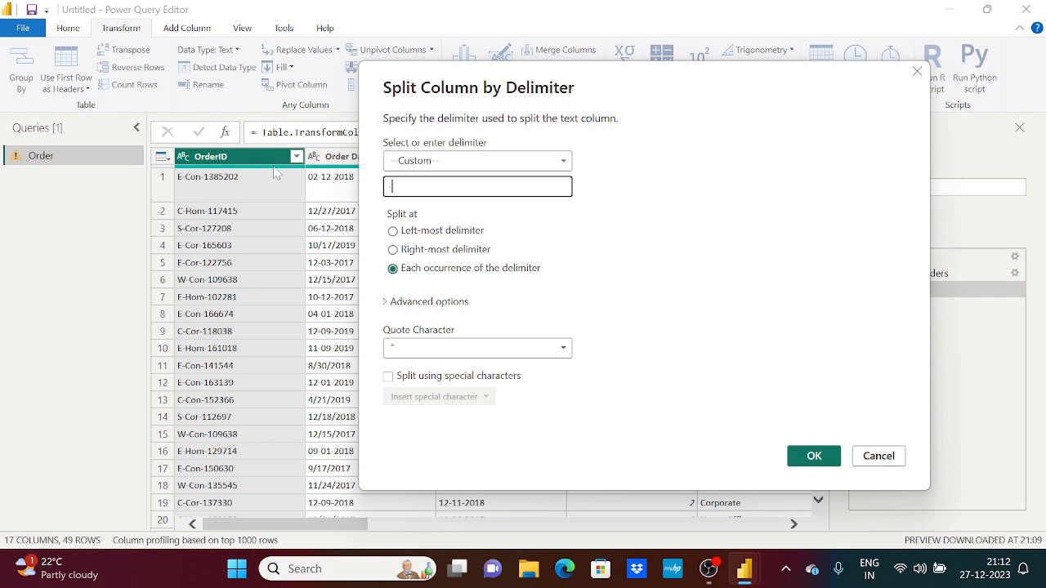
pyautogui.click(426, 254)
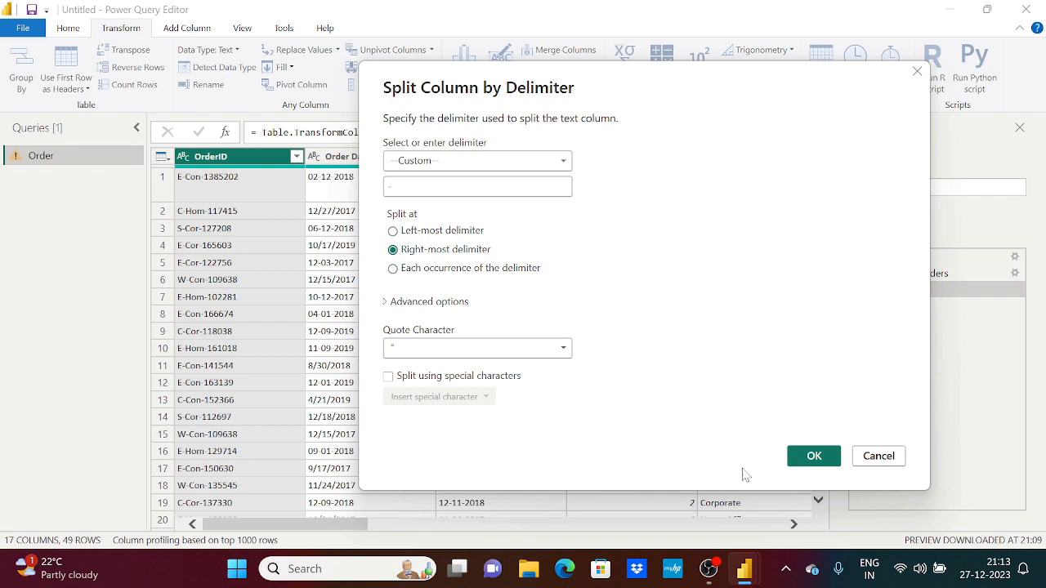
pyautogui.click(814, 460)
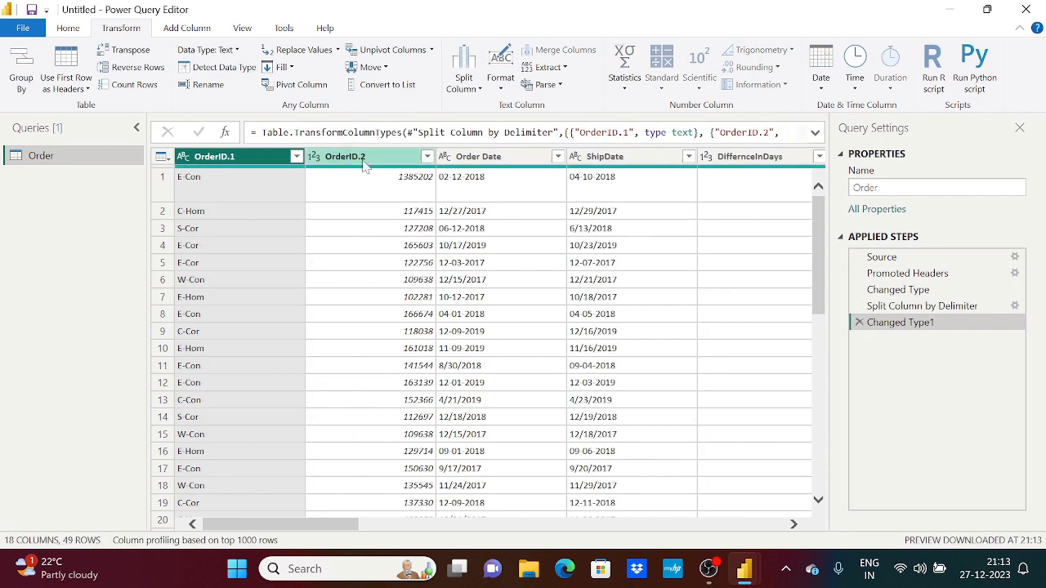
# Rename the OrderID.2 column as TrackID.
pyautogui.click(381, 160)
pyautogui.click(260, 163)
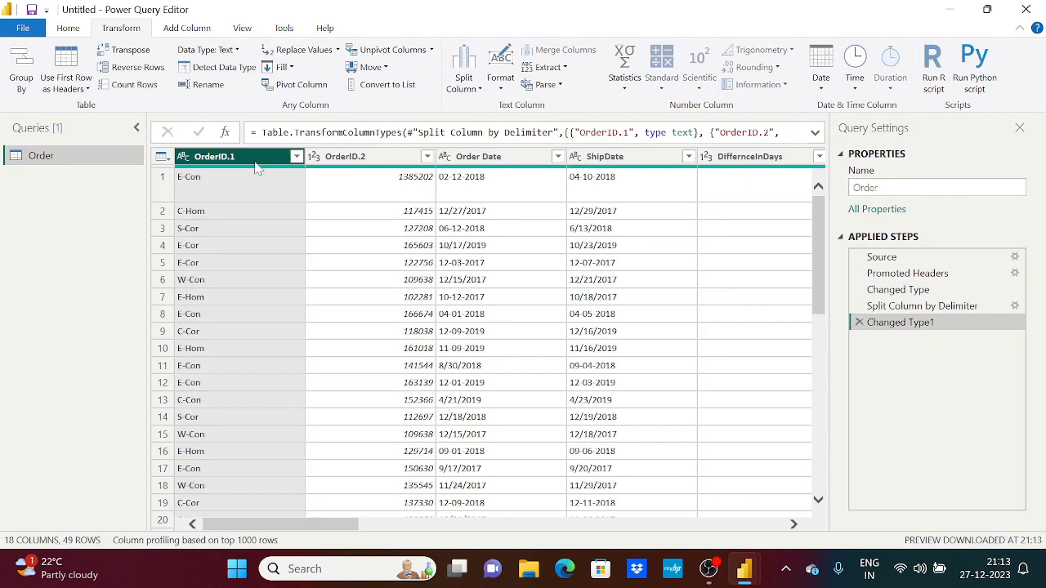
pyautogui.click(369, 161)
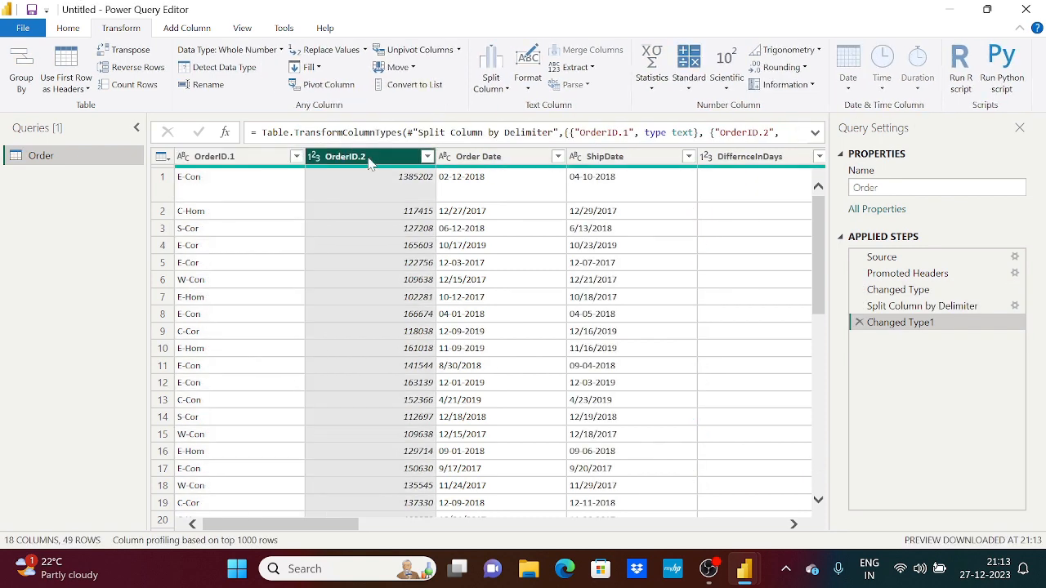
pyautogui.doubleClick(365, 159)
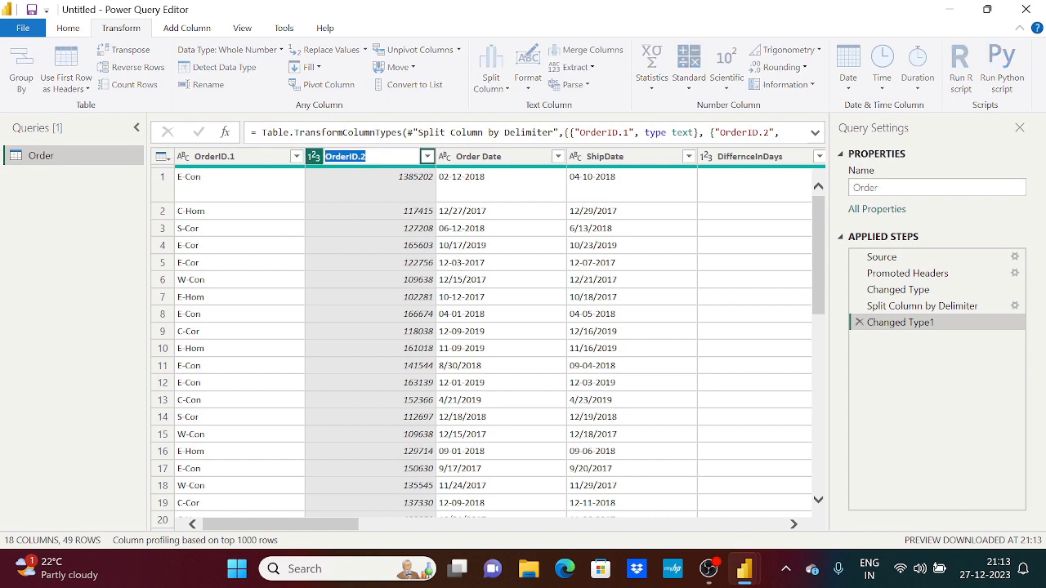
pyautogui.write('TrackID')
pyautogui.press('Return')
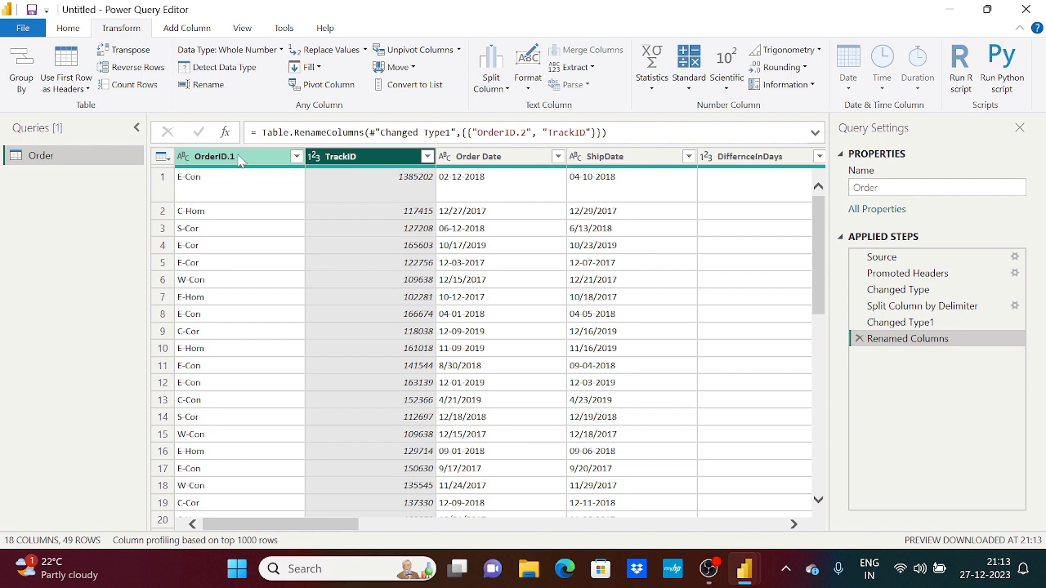
# Convert the text in the OrderID column to lowercase.
pyautogui.click(240, 161)
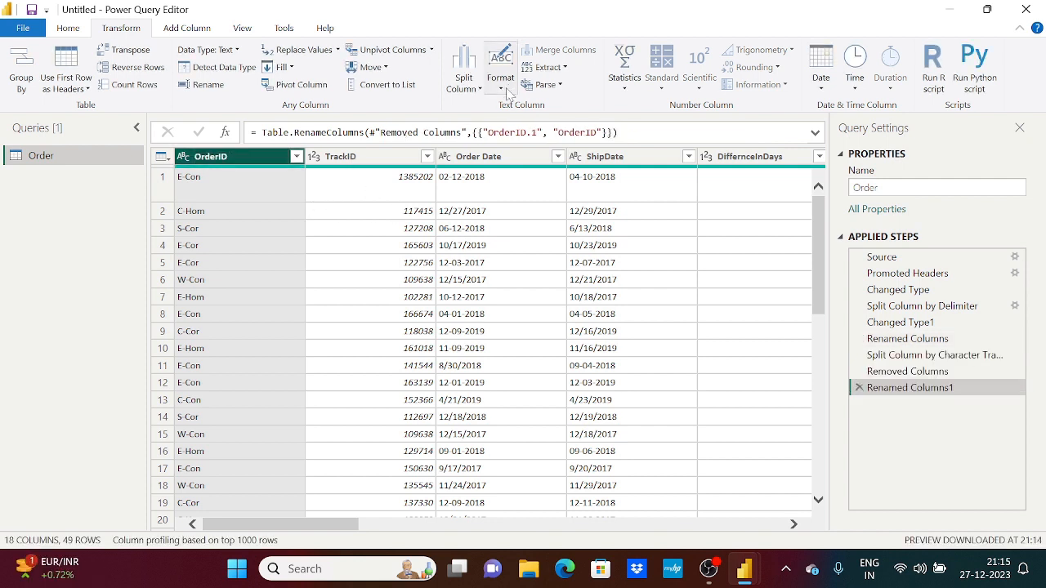
pyautogui.click(505, 91)
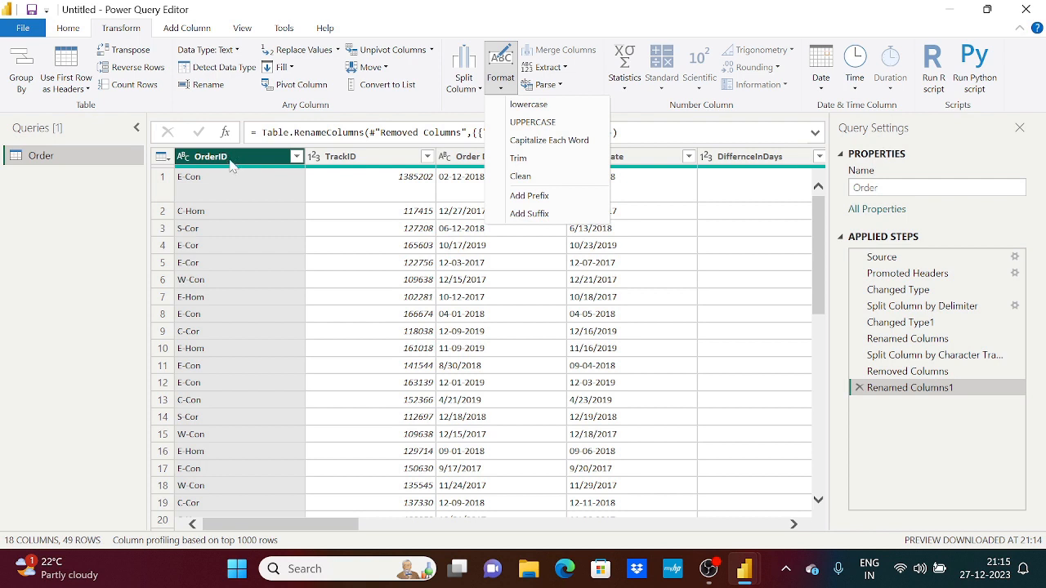
pyautogui.click(523, 105)
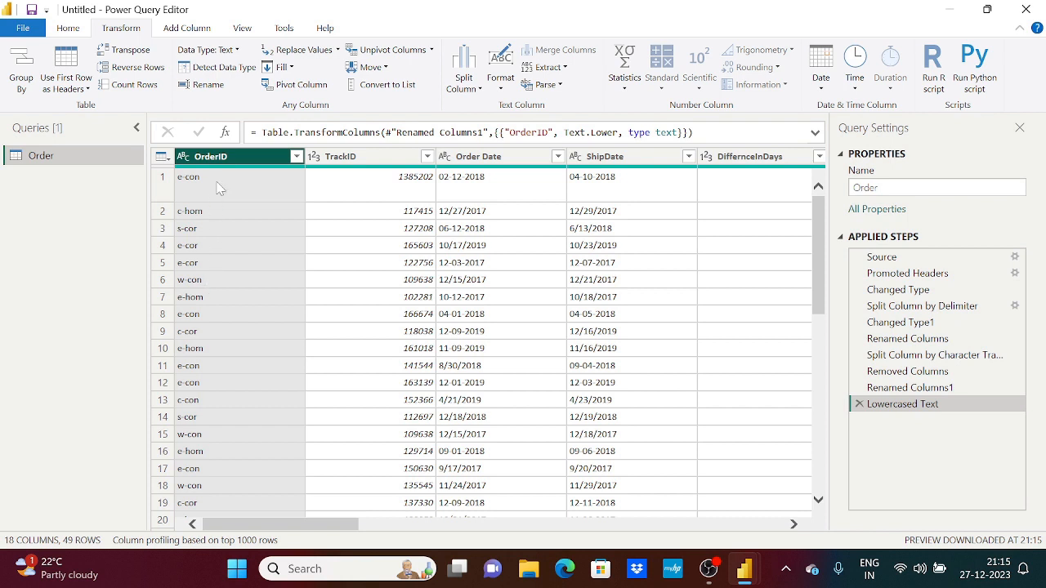
# Convert the OrderID column's text to uppercase, and follow it with the Capitalize Each Word format.
pyautogui.click(564, 69)
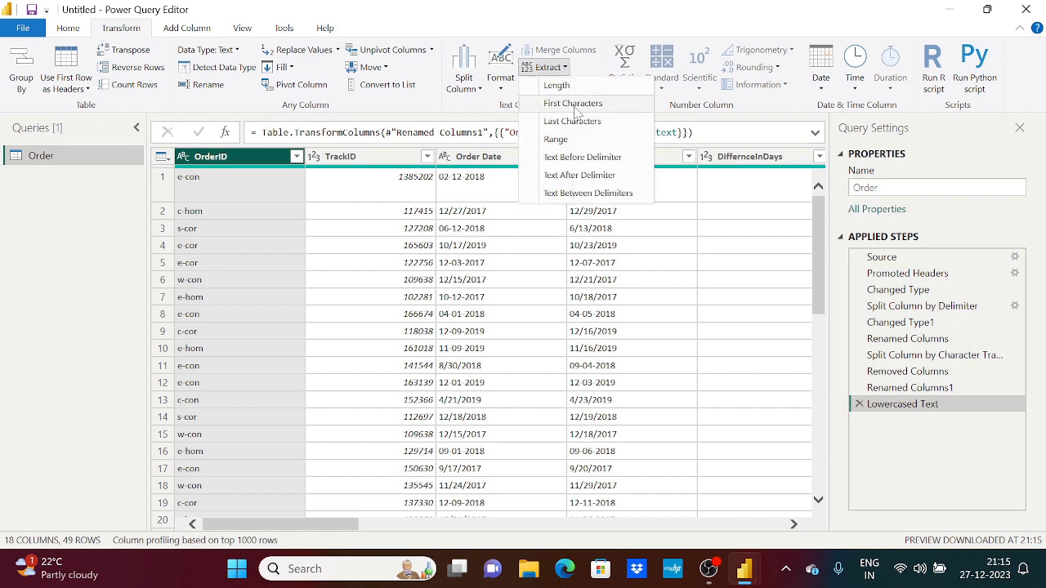
pyautogui.click(501, 89)
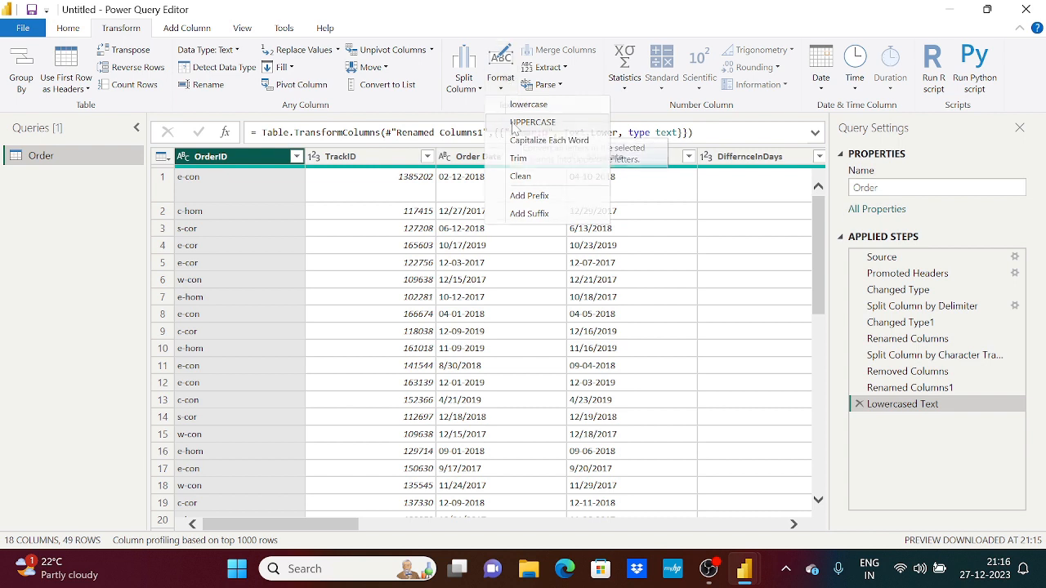
pyautogui.click(513, 123)
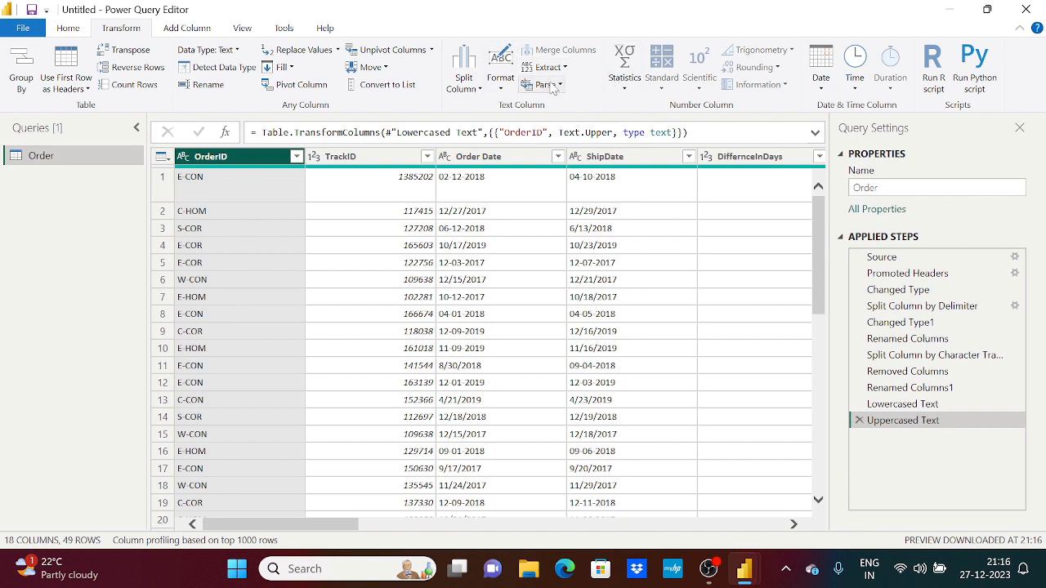
pyautogui.click(501, 85)
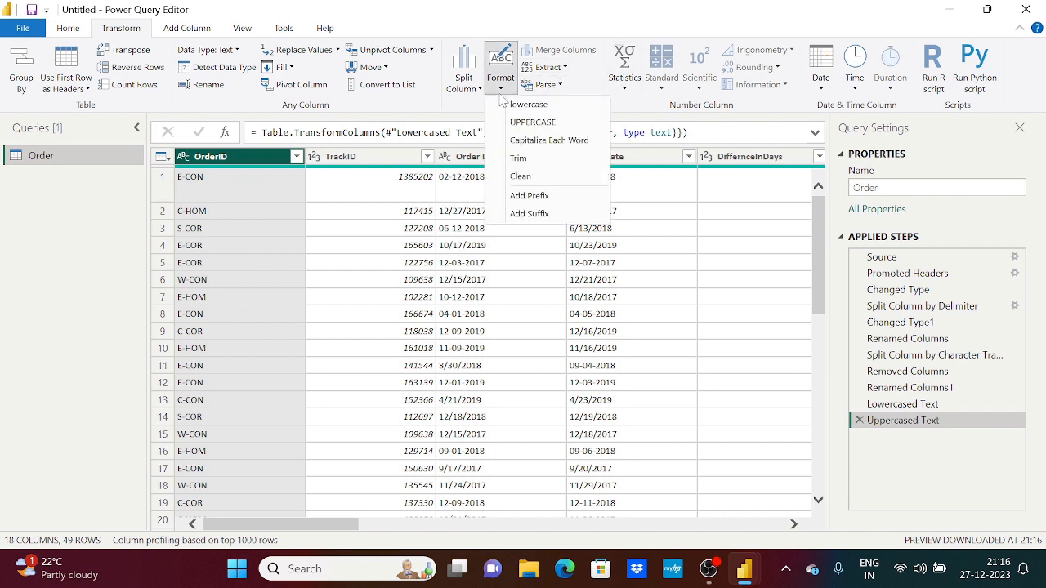
pyautogui.click(525, 141)
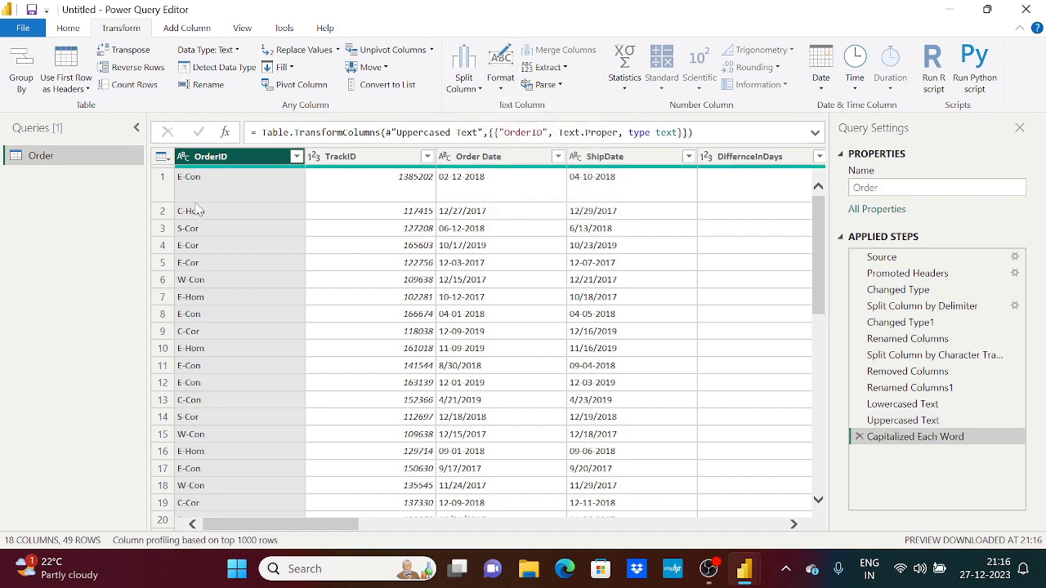
# Trim the leading and trailing spaces from the values in the State column.
pyautogui.click(500, 82)
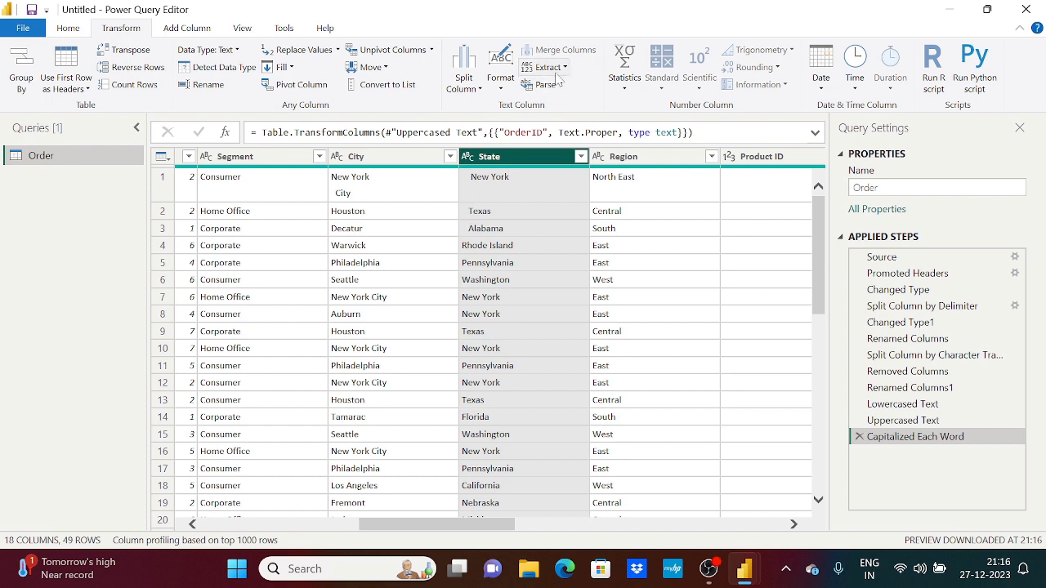
pyautogui.click(500, 92)
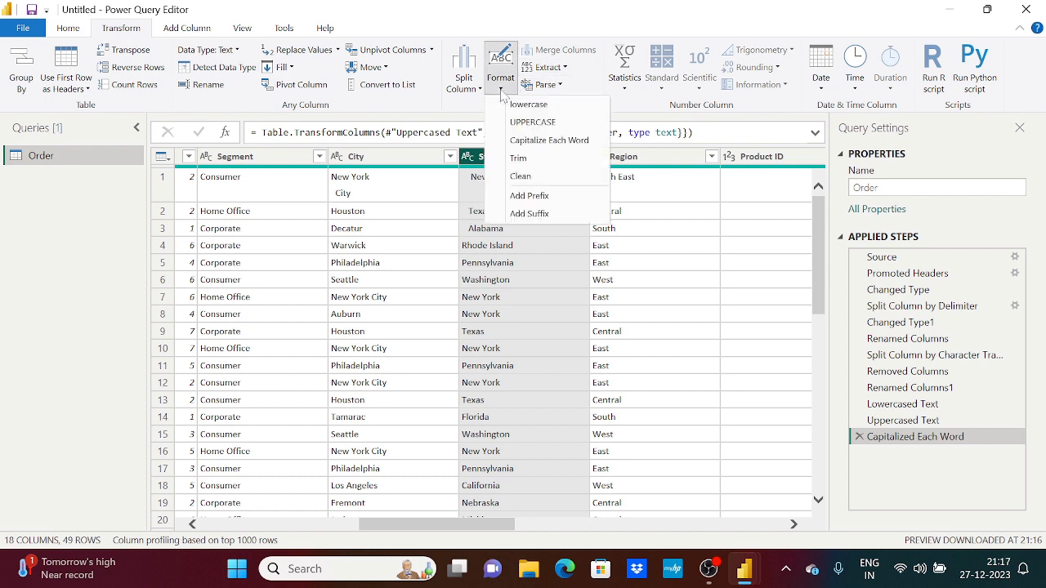
pyautogui.click(518, 158)
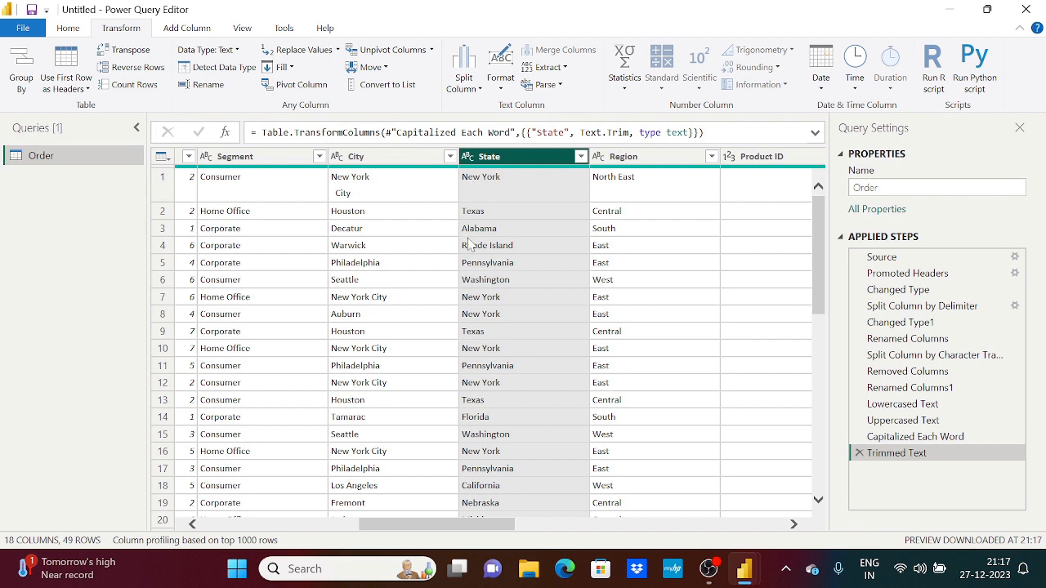
# Clean the values in the City column to strip the non-printable characters and line breaks.
pyautogui.click(410, 162)
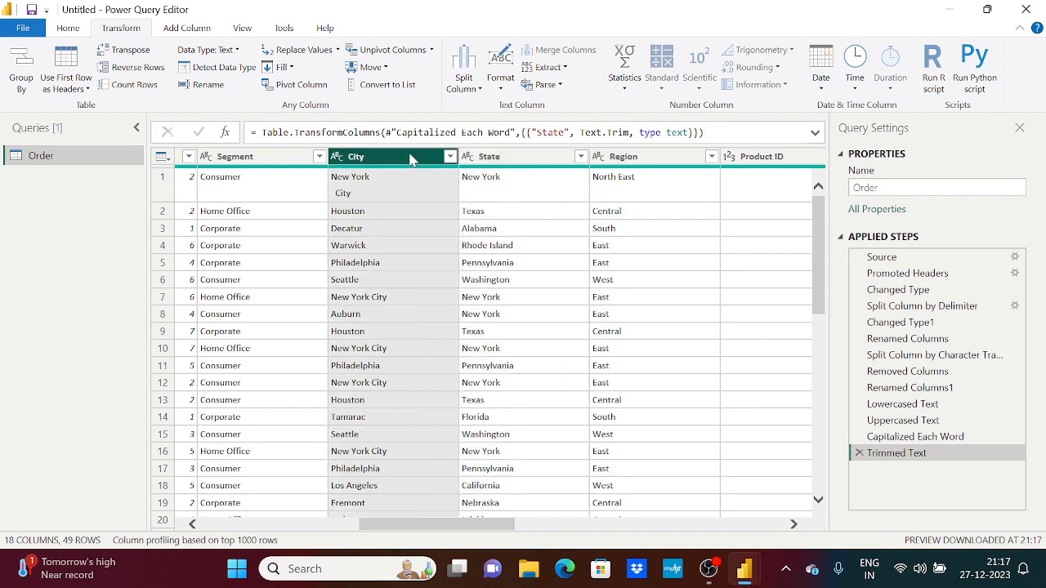
pyautogui.click(503, 90)
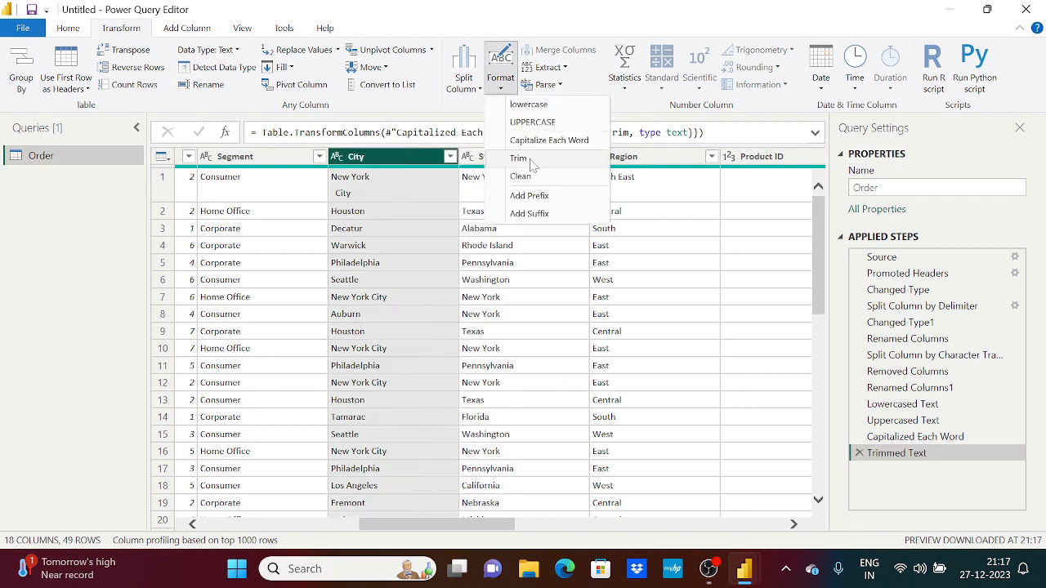
pyautogui.click(378, 161)
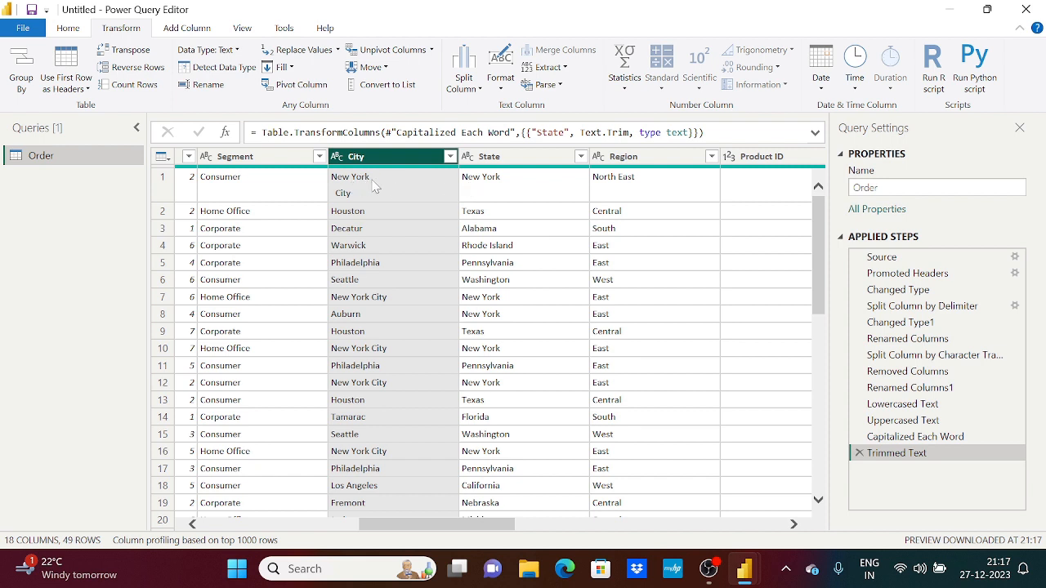
pyautogui.click(501, 92)
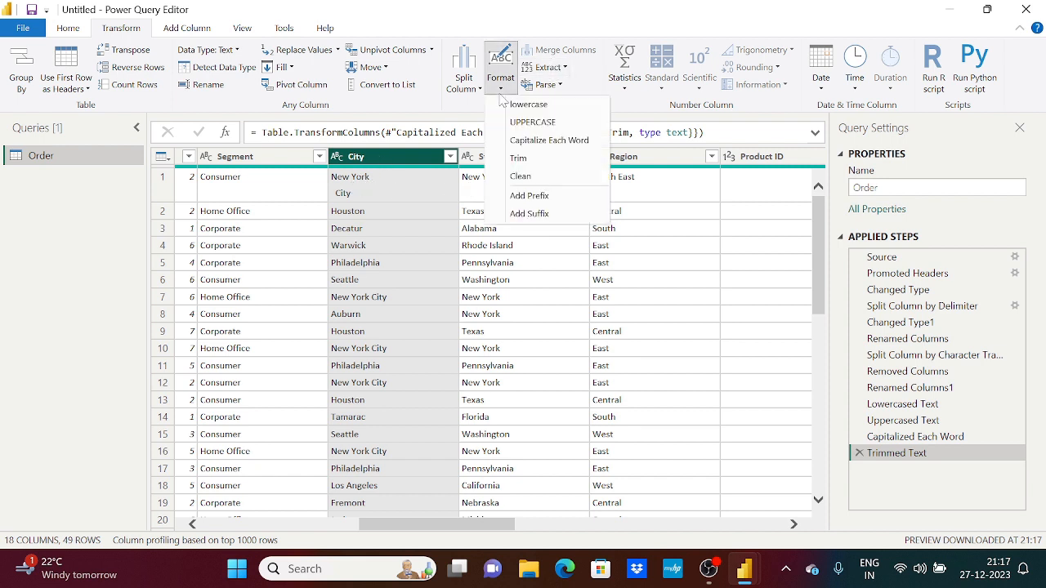
pyautogui.click(520, 176)
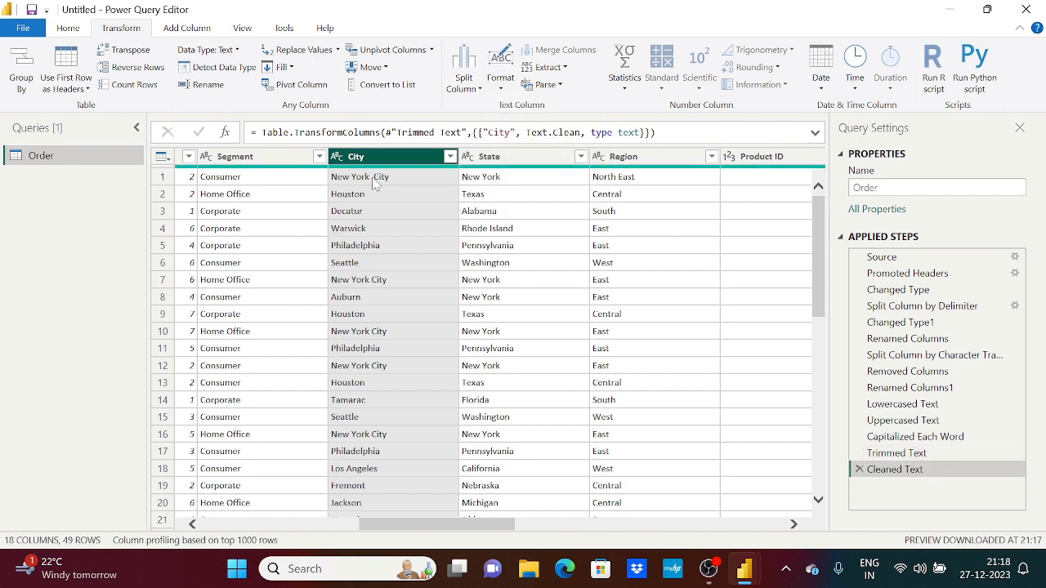
# Add the prefix "State-" to the values in the State column, and delete that applied step again.
pyautogui.click(501, 82)
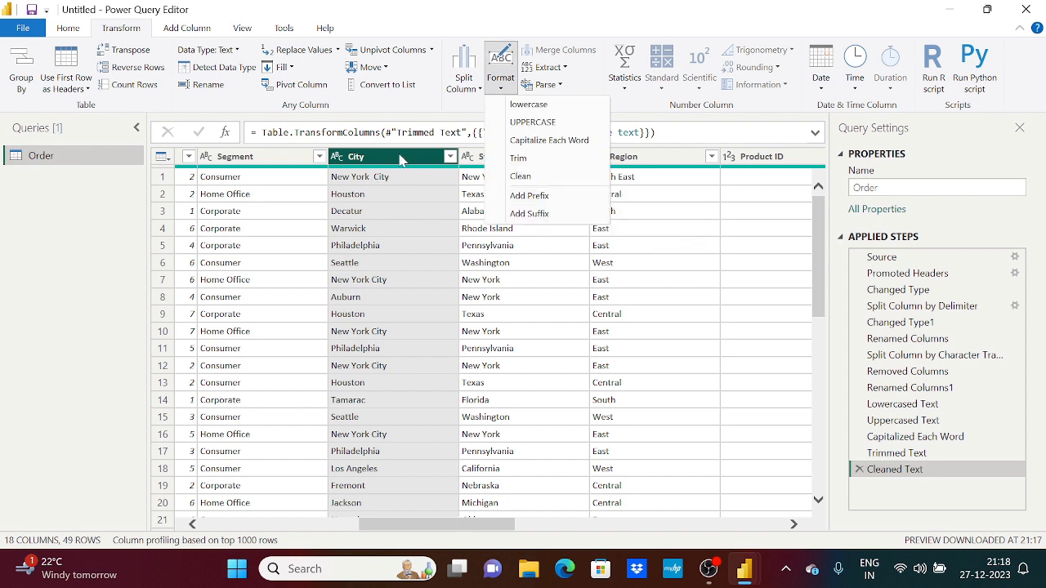
pyautogui.click(501, 158)
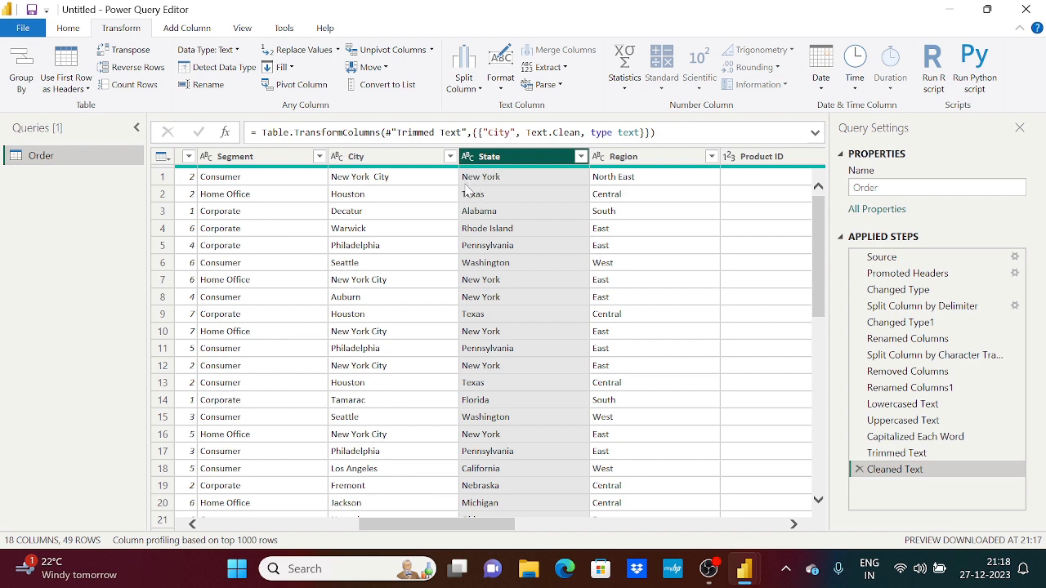
pyautogui.click(501, 89)
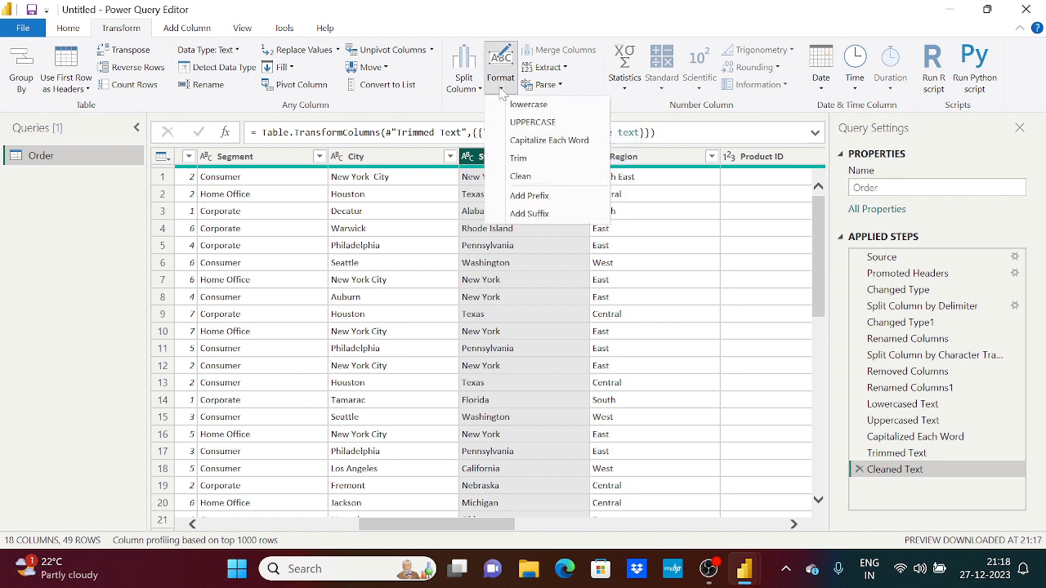
pyautogui.click(535, 197)
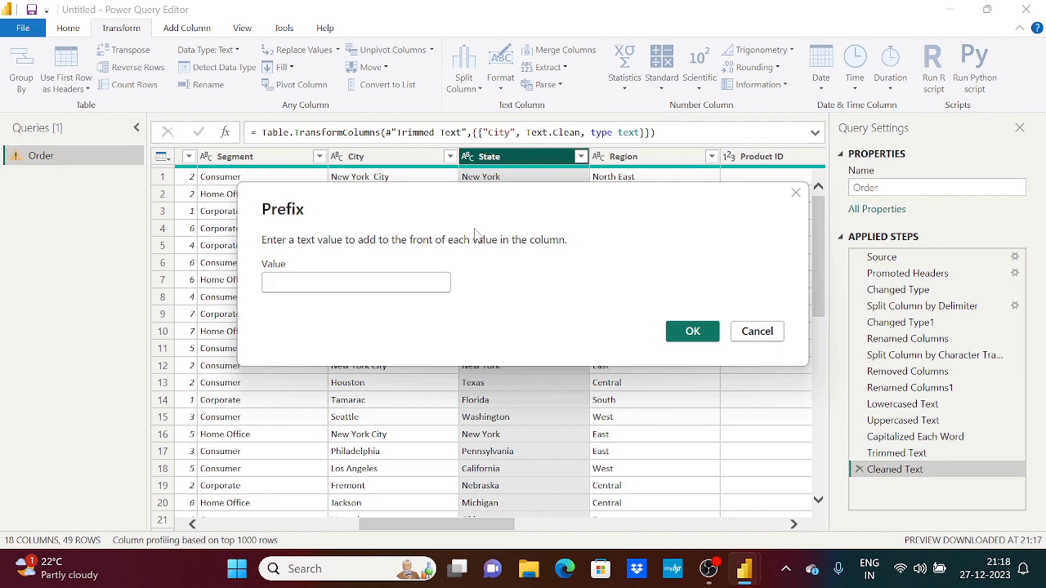
pyautogui.write('State')
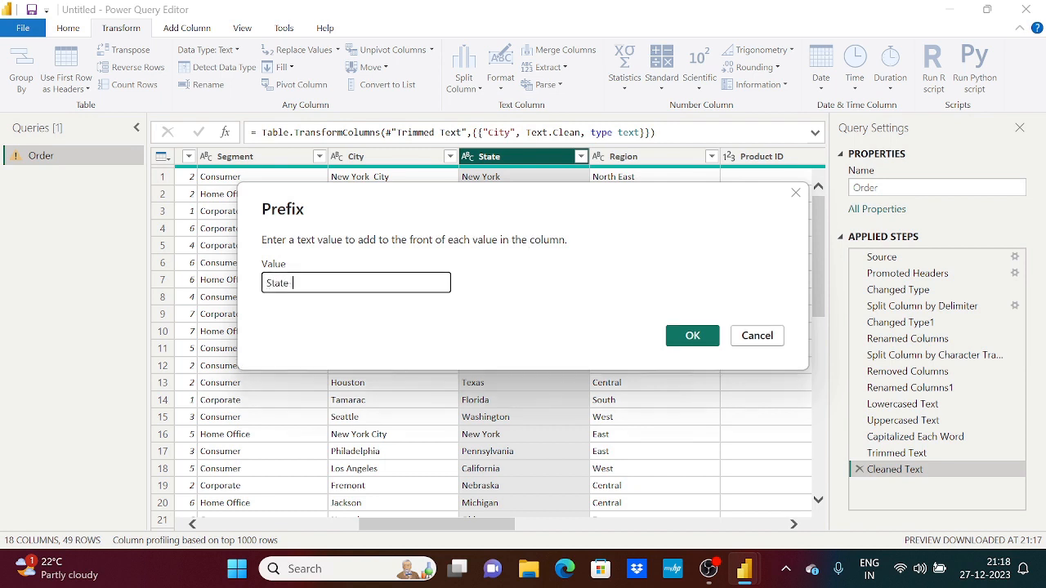
pyautogui.moveTo(293, 282); pyautogui.dragTo(250, 294)
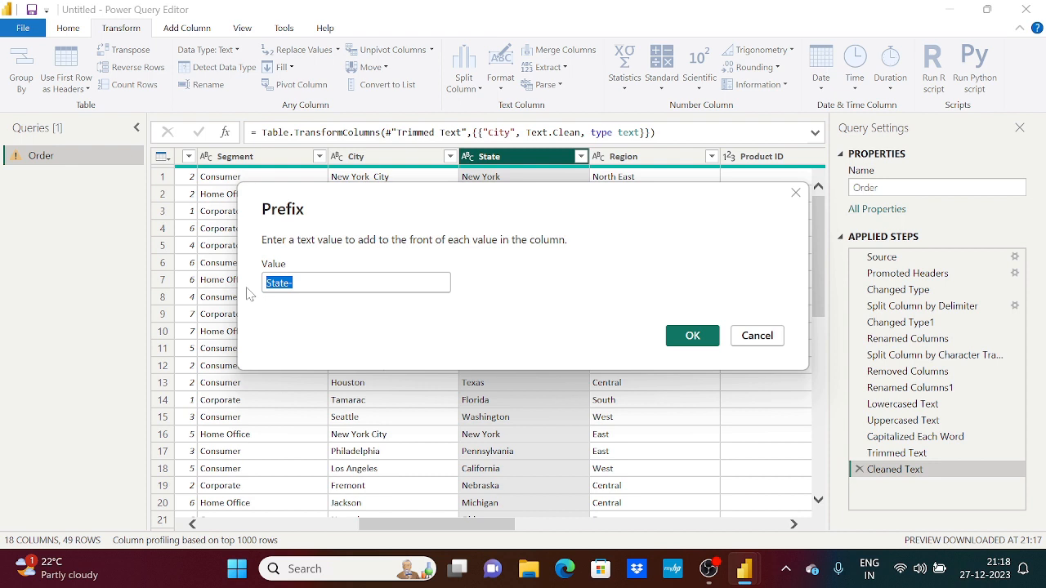
pyautogui.click(685, 335)
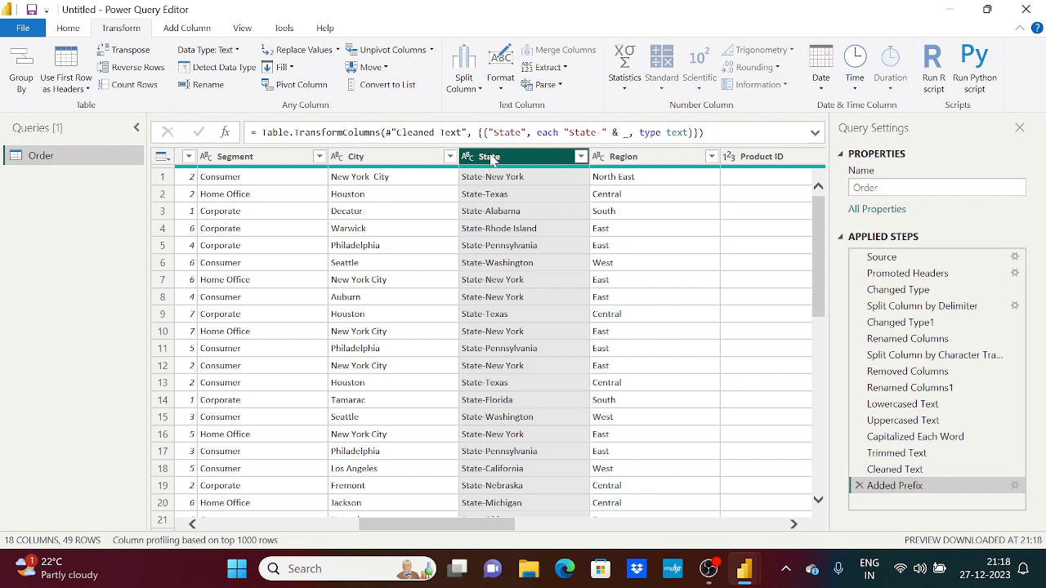
pyautogui.click(860, 486)
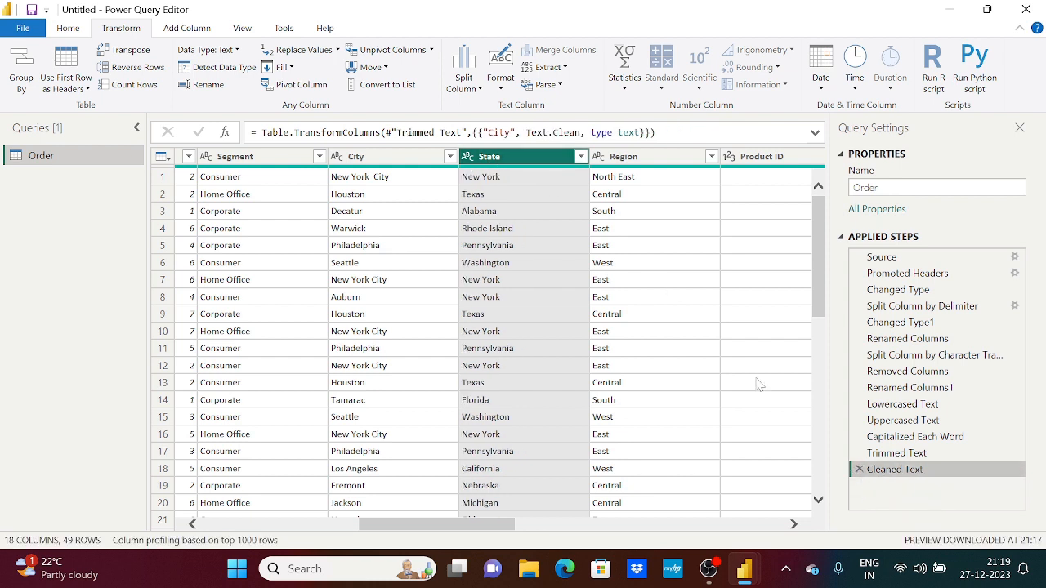
# Add the suffix "-State" to the values in the State column, and delete that applied step again.
pyautogui.click(501, 77)
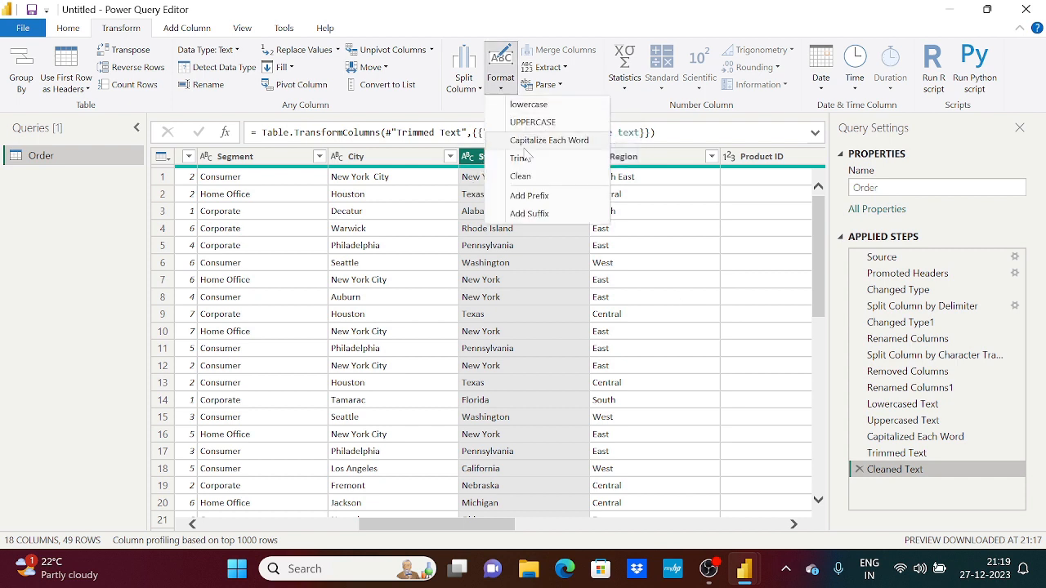
pyautogui.click(547, 215)
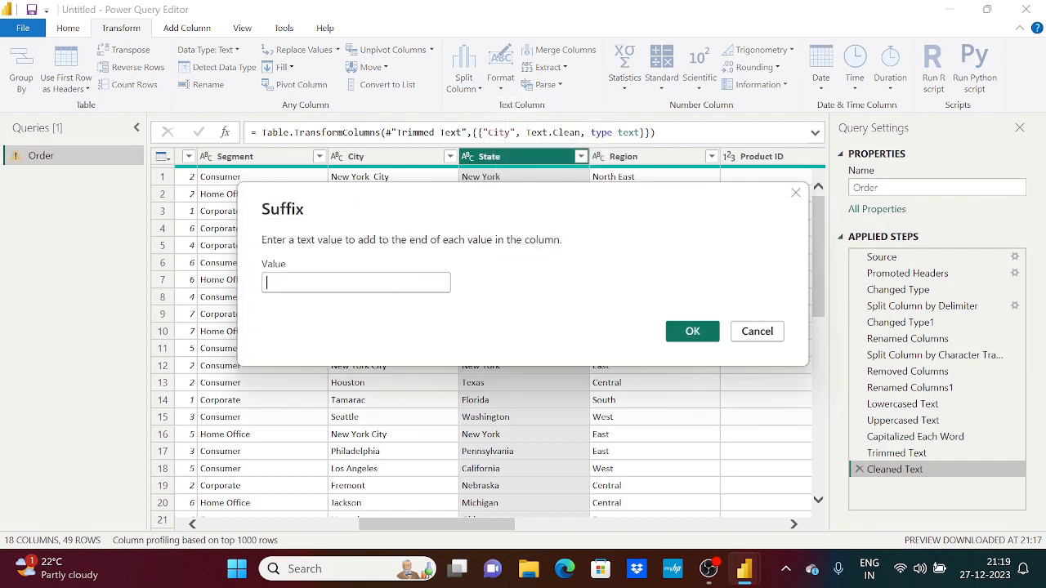
pyautogui.write('State')
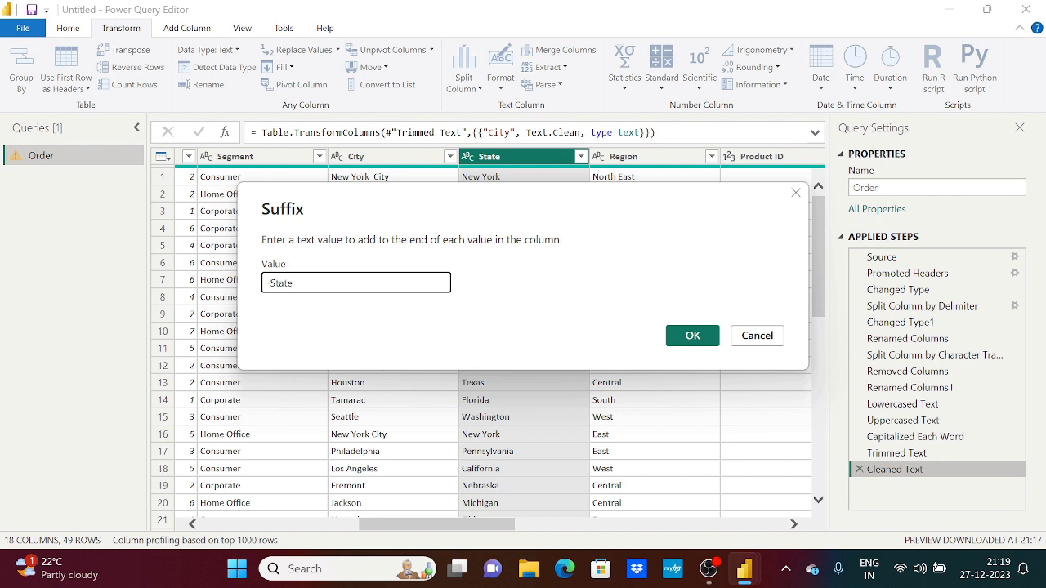
pyautogui.click(691, 335)
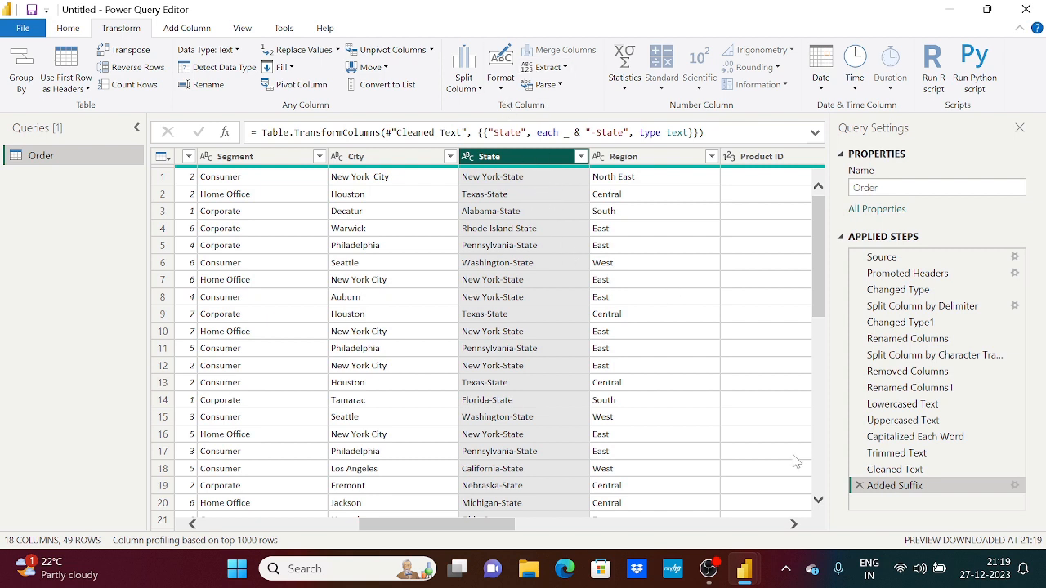
pyautogui.click(858, 486)
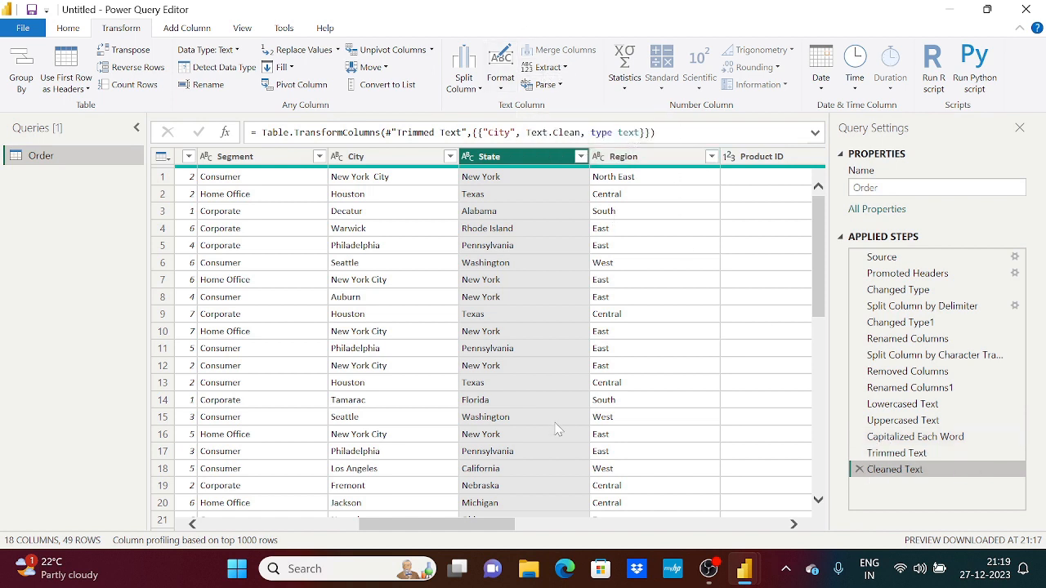
# Extract the text length of the values in the State column, and delete that applied step again.
pyautogui.moveTo(459, 525); pyautogui.dragTo(471, 525)
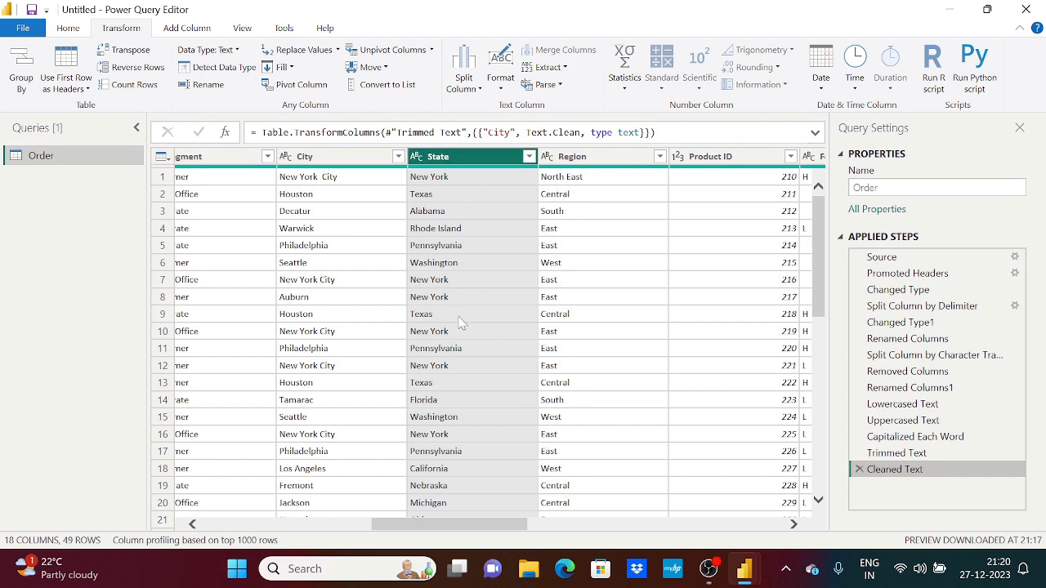
pyautogui.click(566, 67)
pyautogui.click(570, 87)
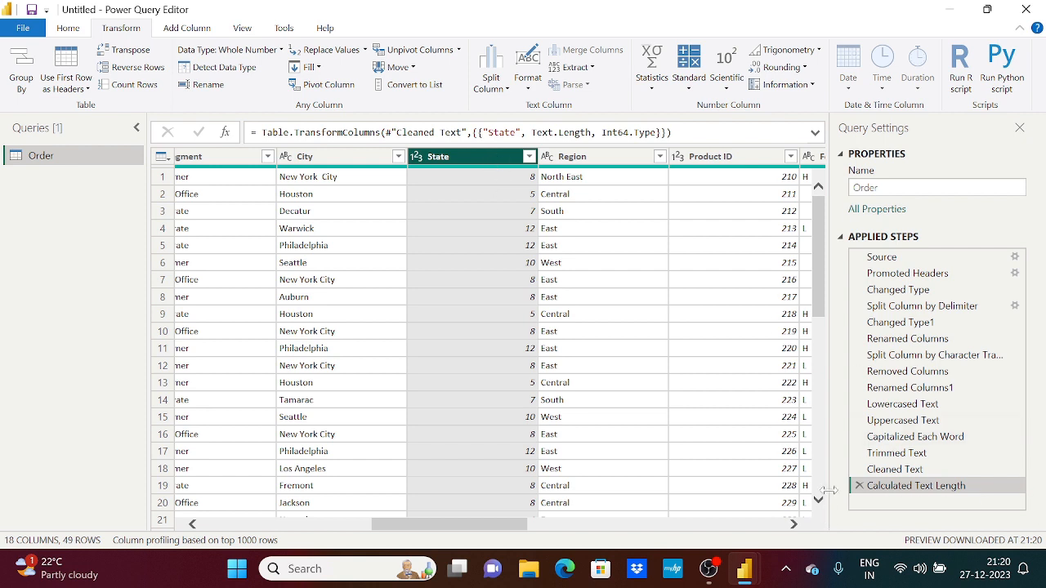
pyautogui.click(858, 487)
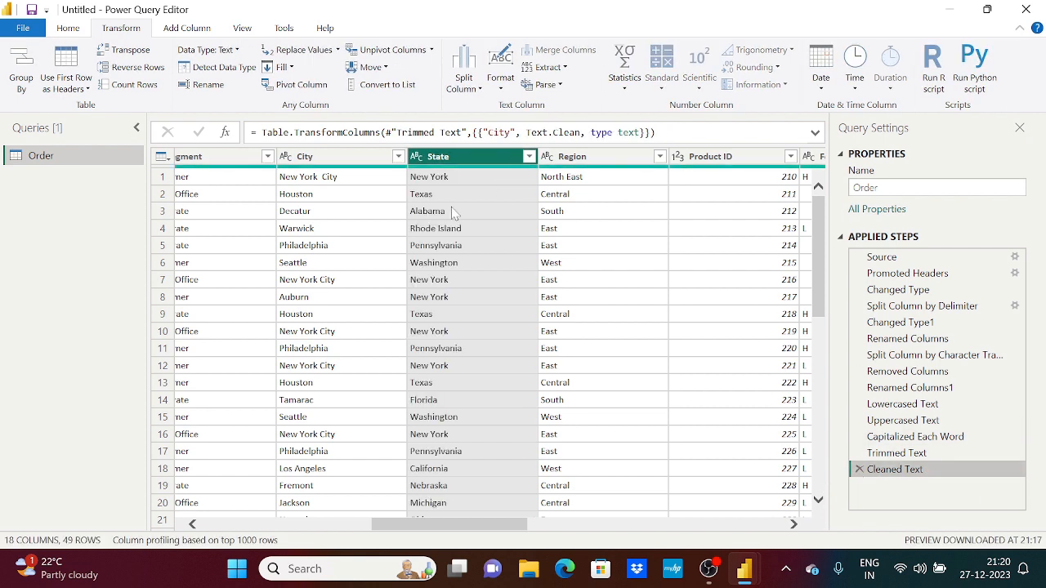
# Duplicate the State column and move the copy directly between State and Region.
pyautogui.rightClick(455, 158)
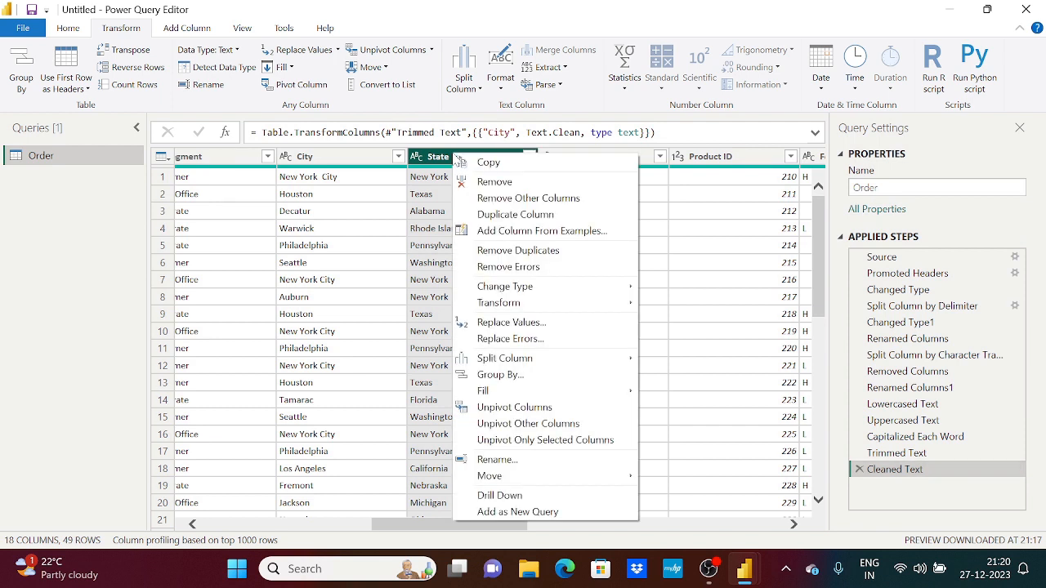
pyautogui.click(508, 216)
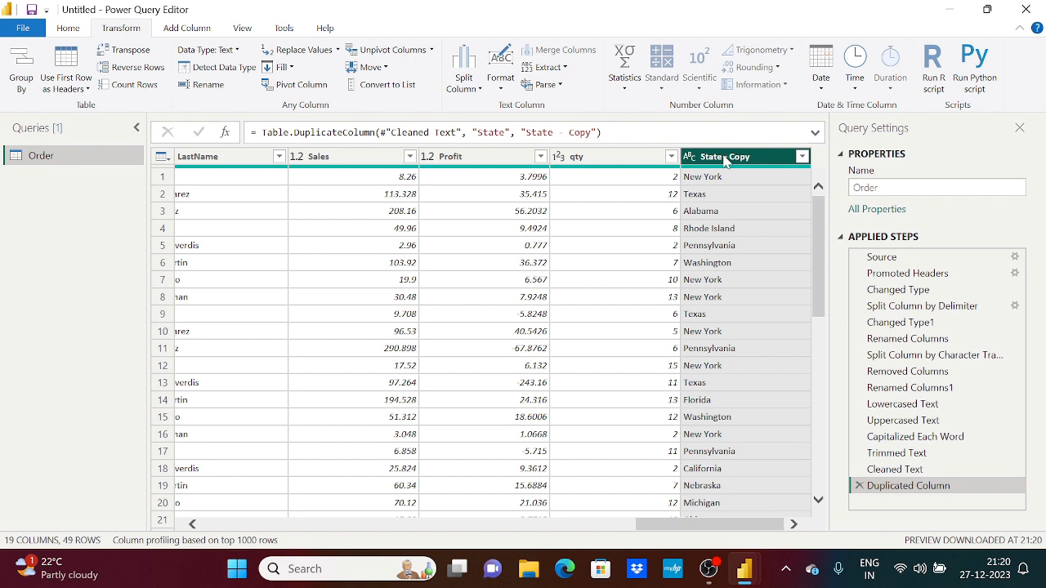
pyautogui.moveTo(724, 161); pyautogui.dragTo(328, 190)
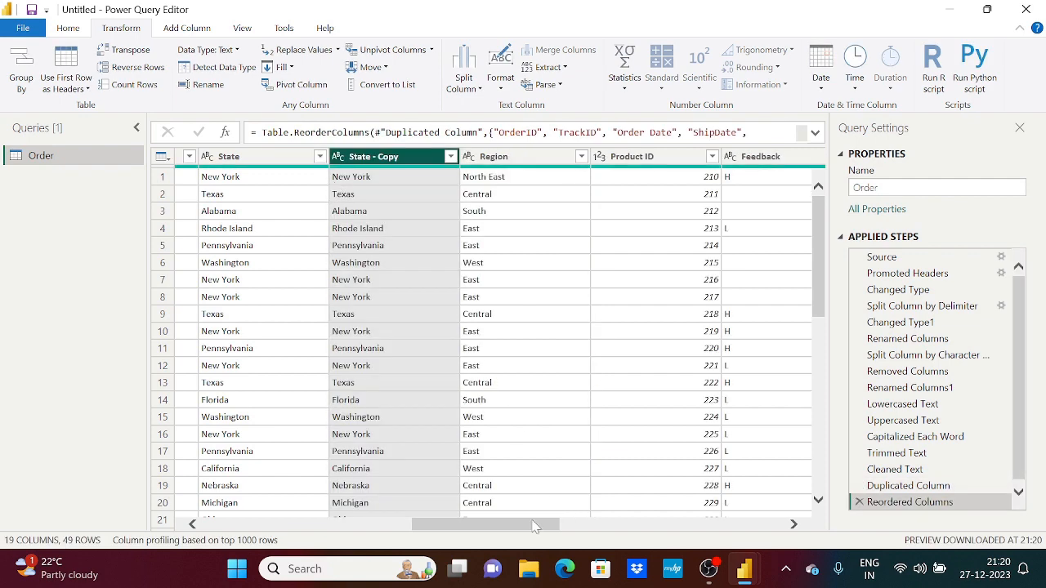
pyautogui.moveTo(532, 525); pyautogui.dragTo(500, 525)
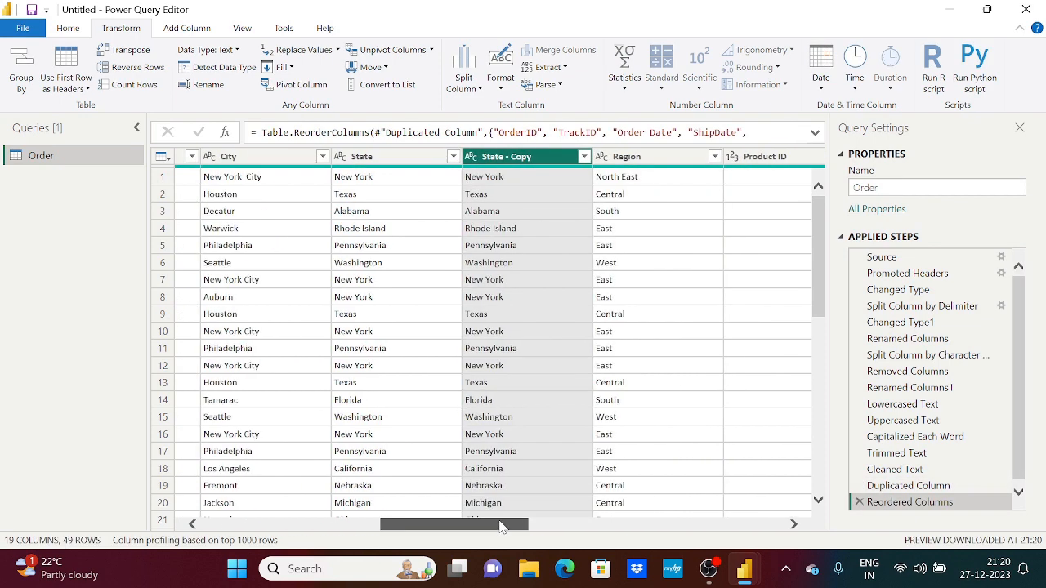
# Extract the text length of the values in the duplicated State column.
pyautogui.click(399, 157)
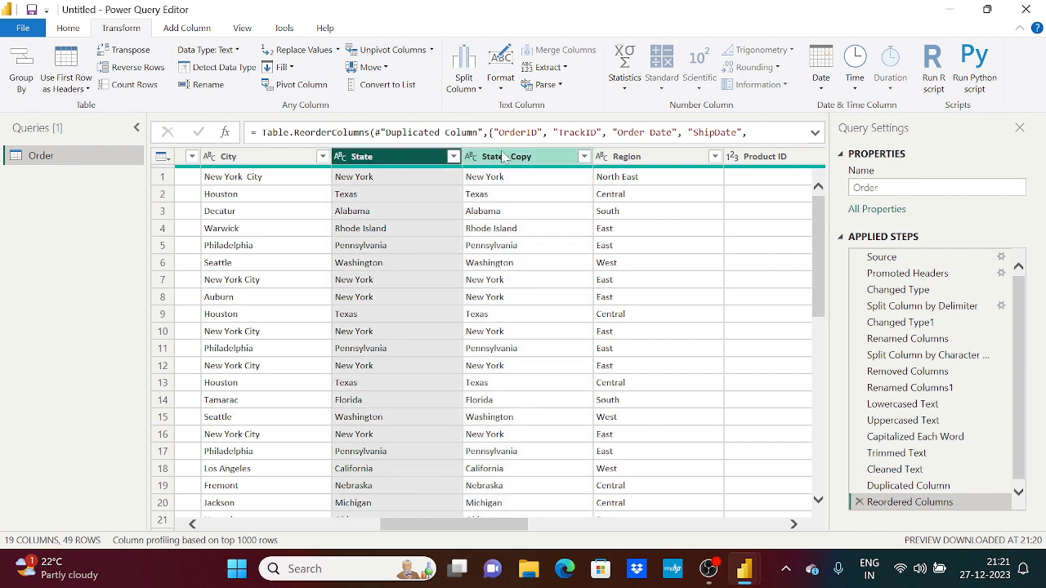
pyautogui.click(507, 157)
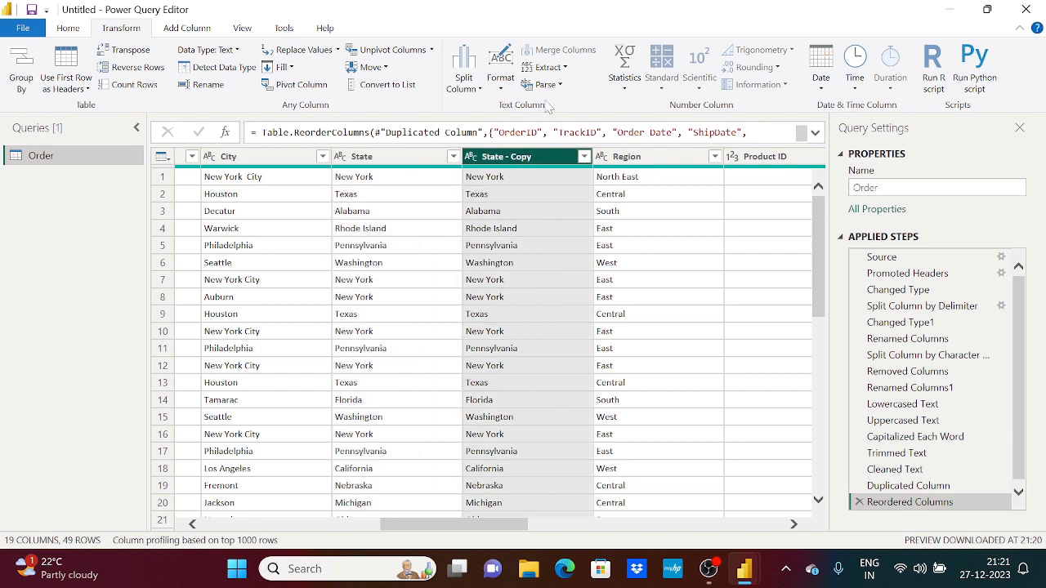
pyautogui.click(562, 69)
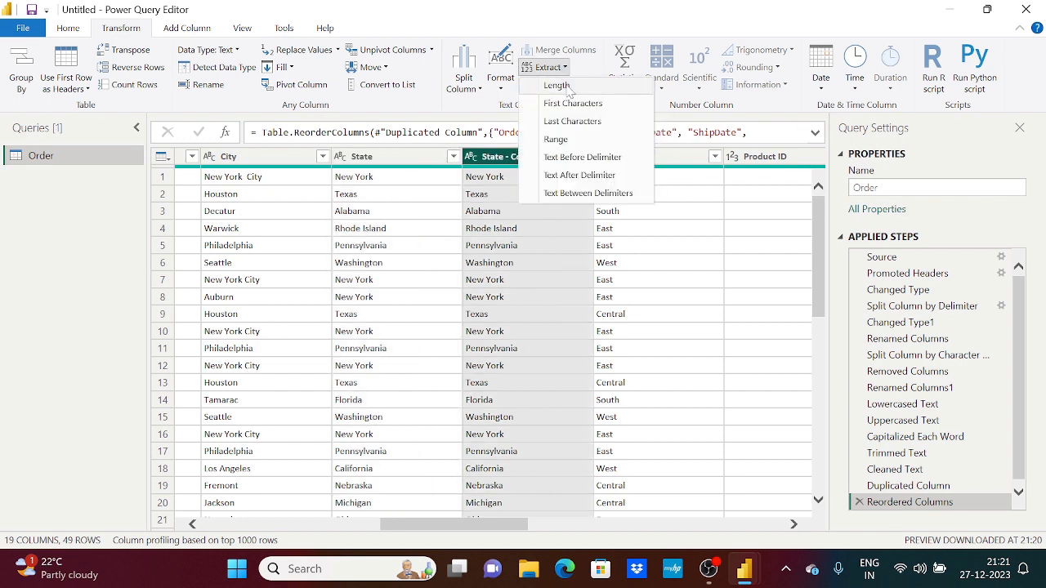
pyautogui.click(567, 86)
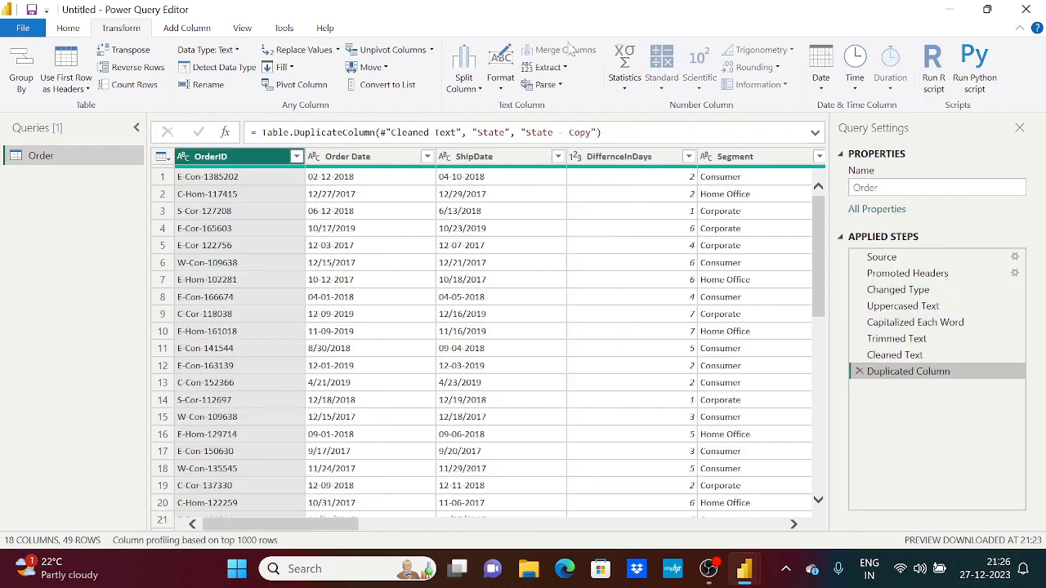
# Merge the FirstName and LastName columns, in that order, into one column named "Full Name" with a space as separator.
pyautogui.moveTo(356, 527); pyautogui.dragTo(709, 553)
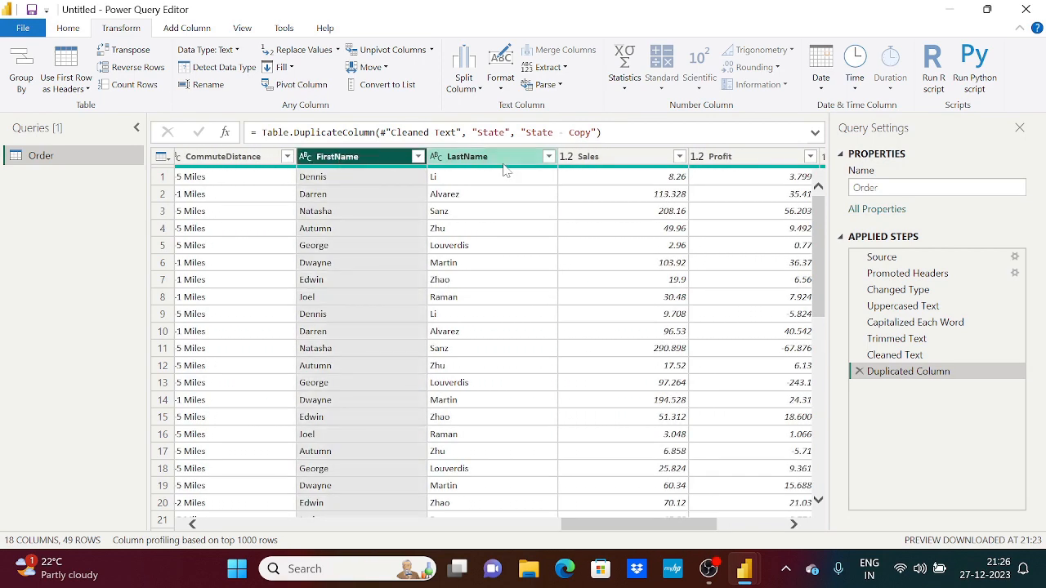
pyautogui.click(502, 164)
pyautogui.click(335, 159)
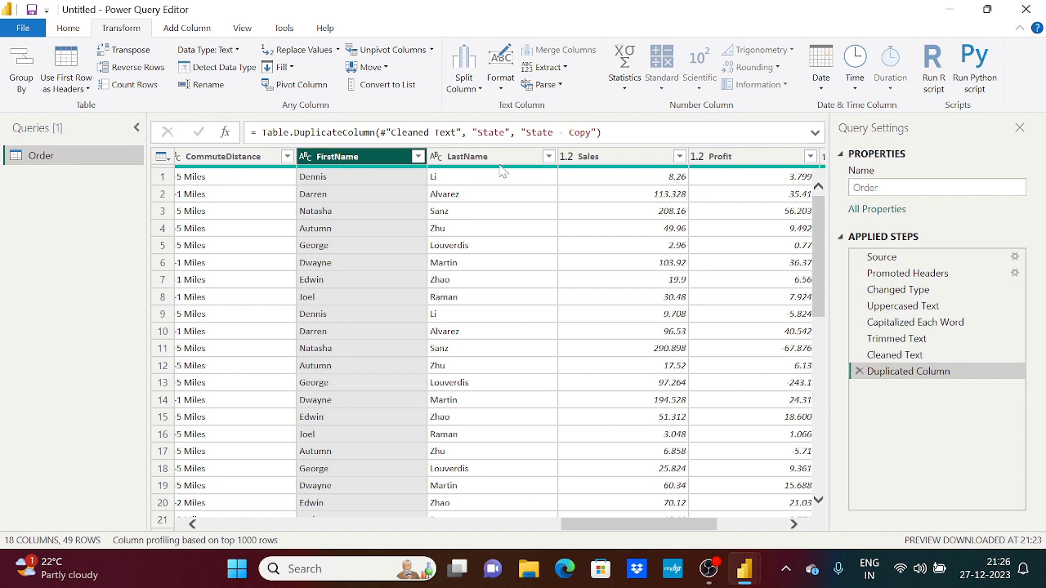
pyautogui.click(500, 166)
pyautogui.click(375, 163)
pyautogui.keyDown('ctrl'); pyautogui.click(484, 161); pyautogui.keyUp('ctrl')
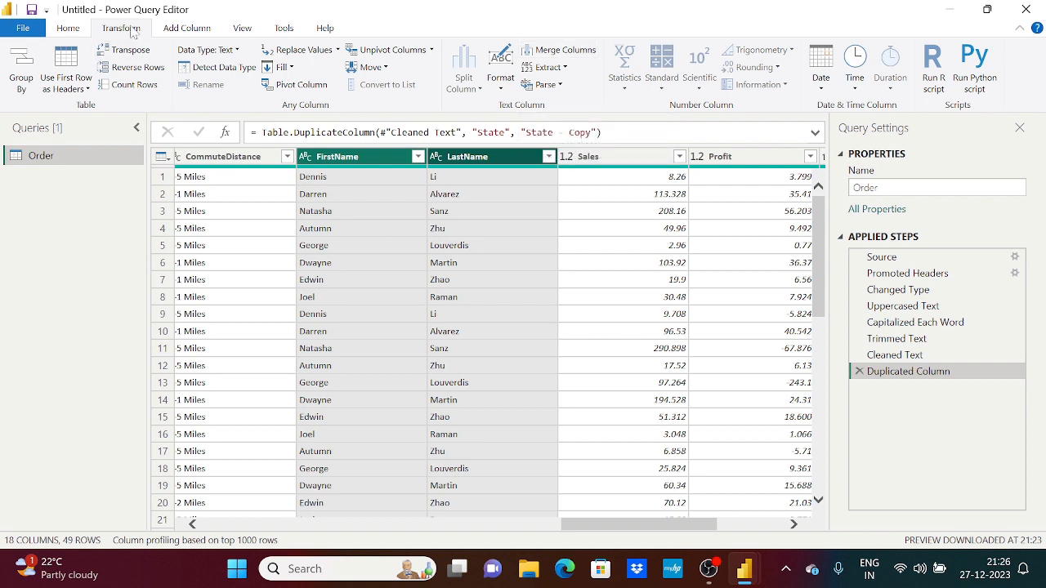
pyautogui.click(554, 52)
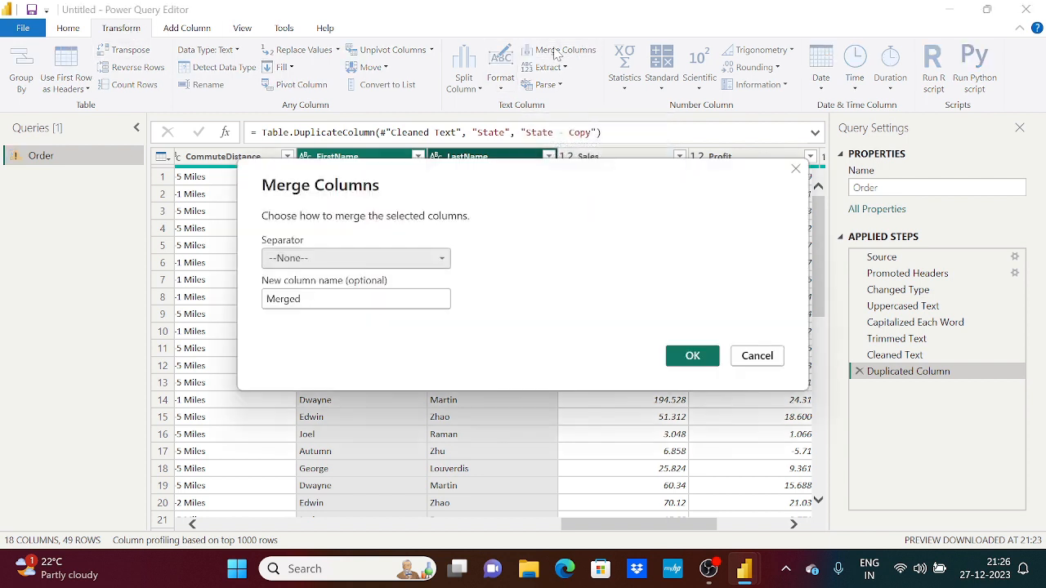
pyautogui.click(410, 267)
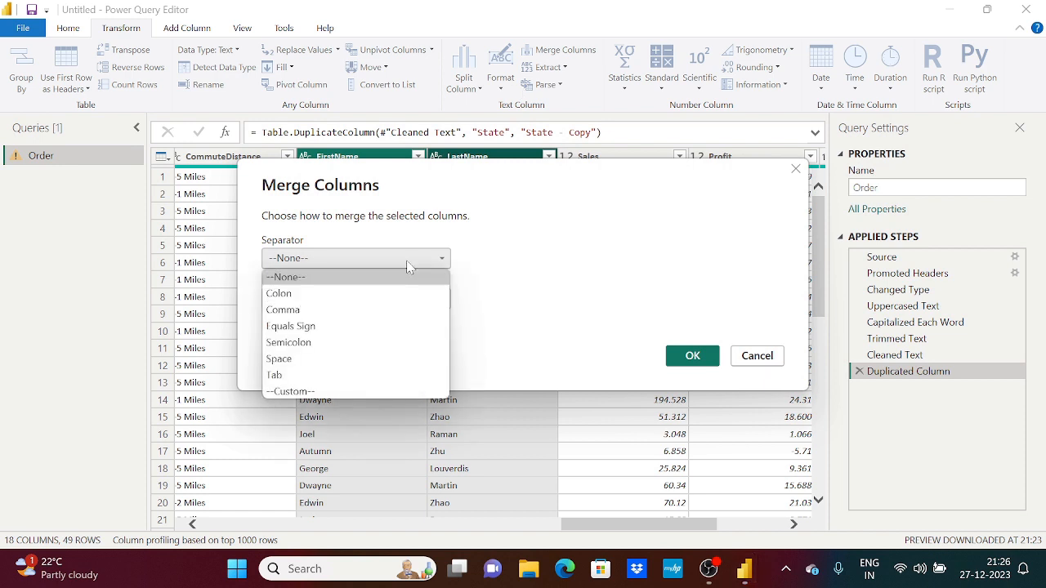
pyautogui.click(367, 359)
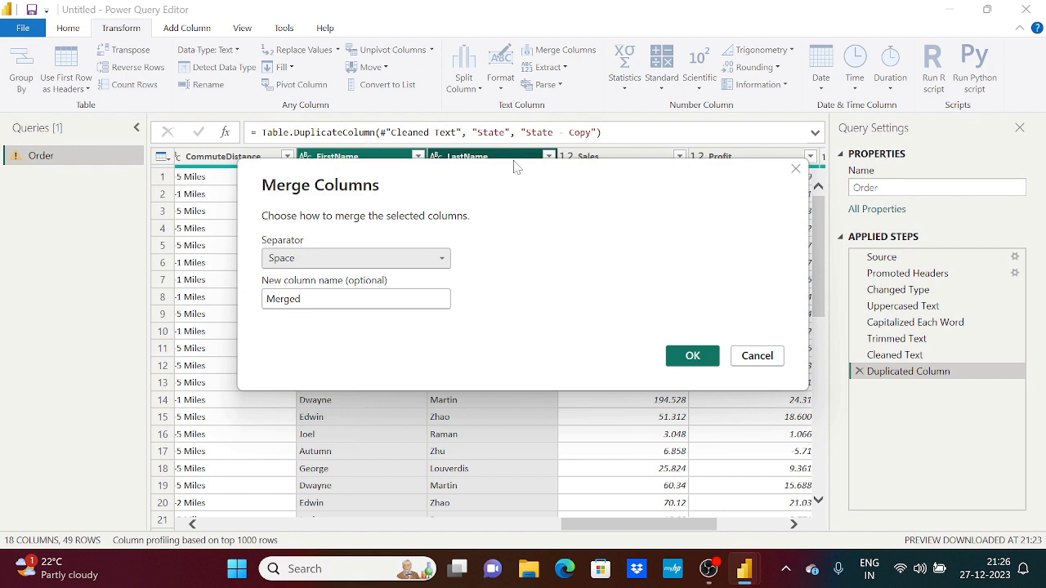
pyautogui.doubleClick(347, 307)
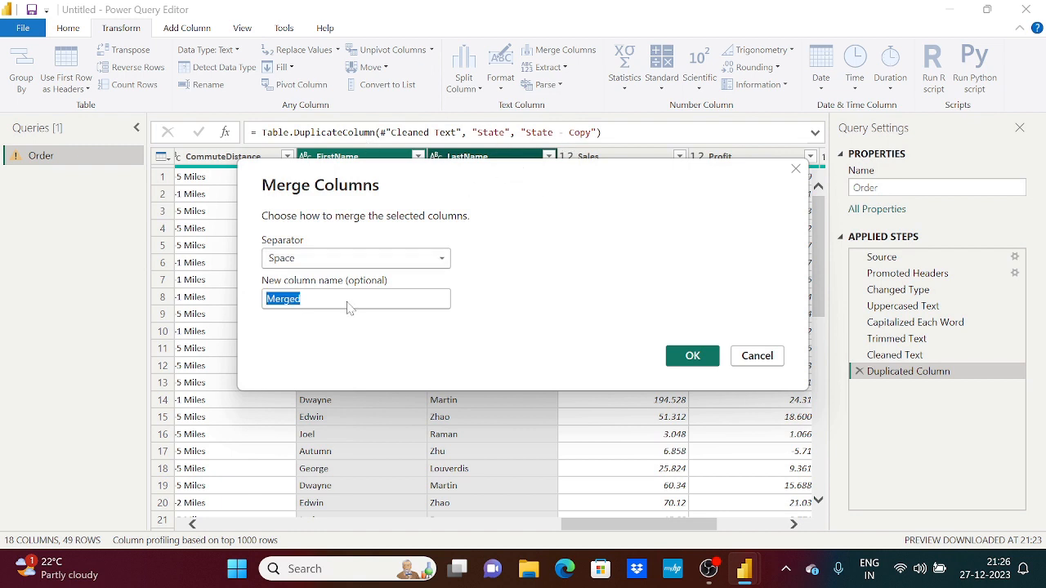
pyautogui.write('Full Name')
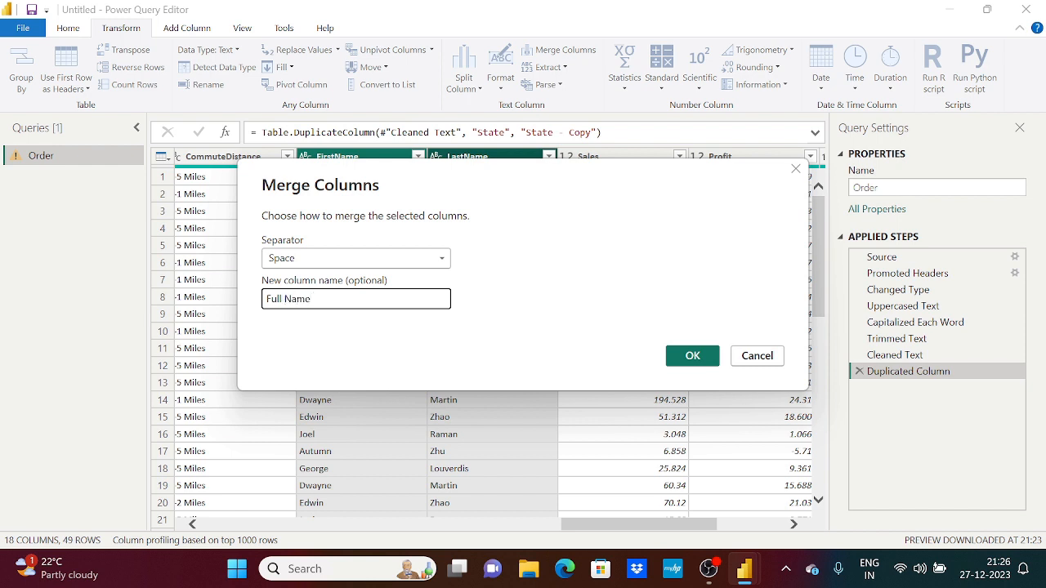
pyautogui.click(679, 355)
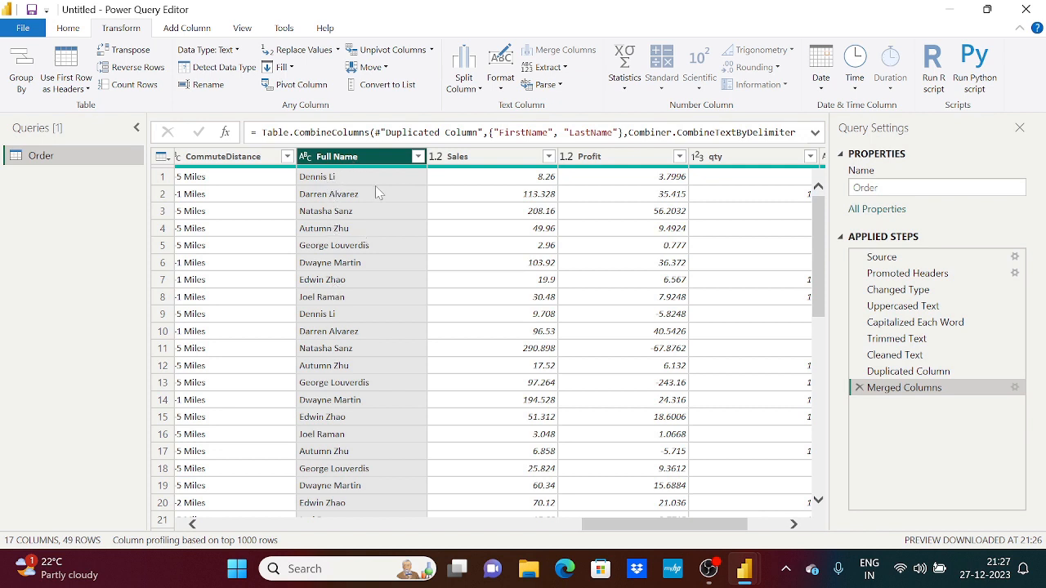
pyautogui.click(823, 85)
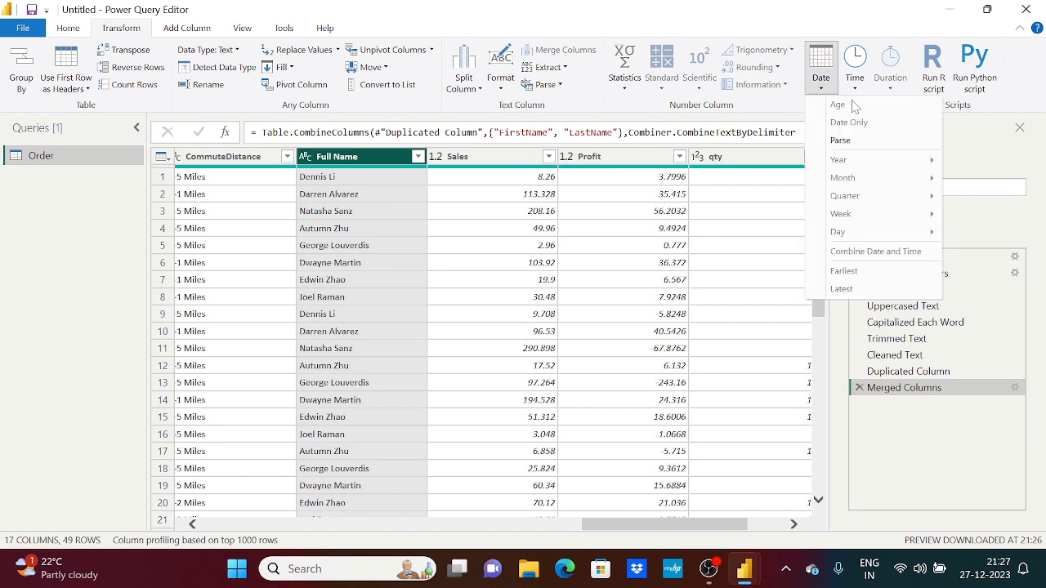
pyautogui.click(854, 74)
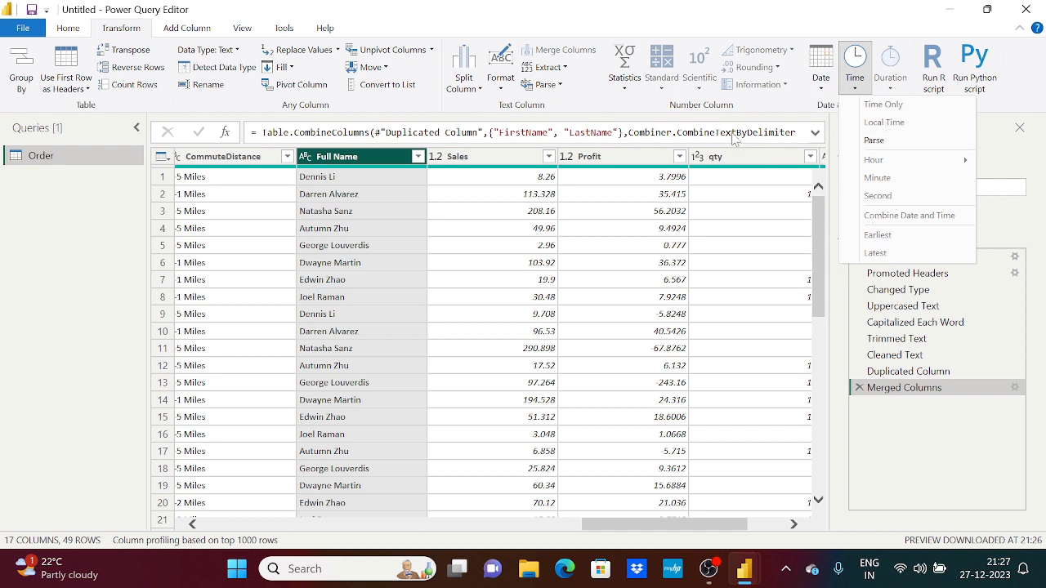
pyautogui.click(732, 4)
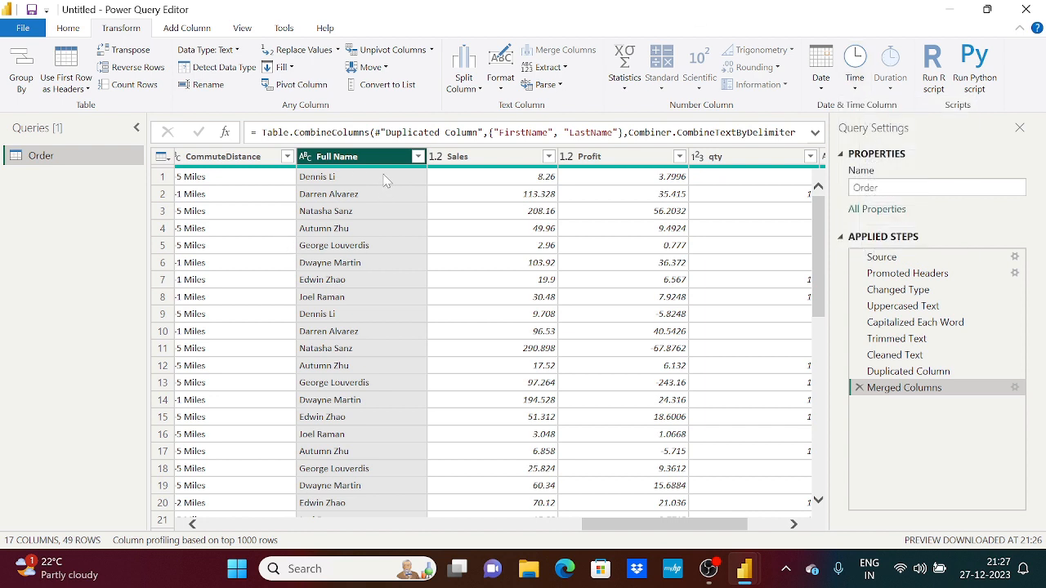
pyautogui.moveTo(714, 576)
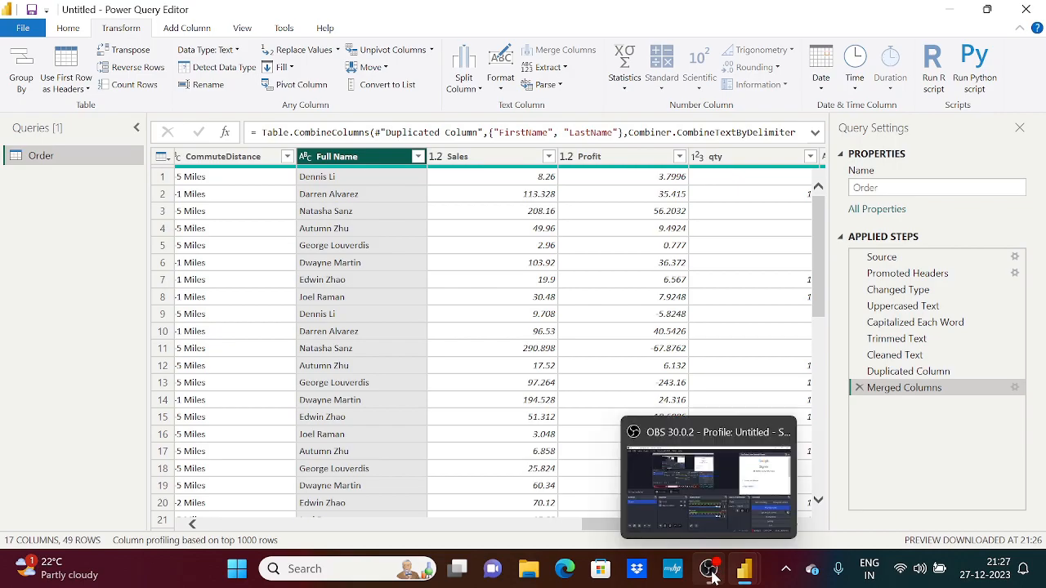